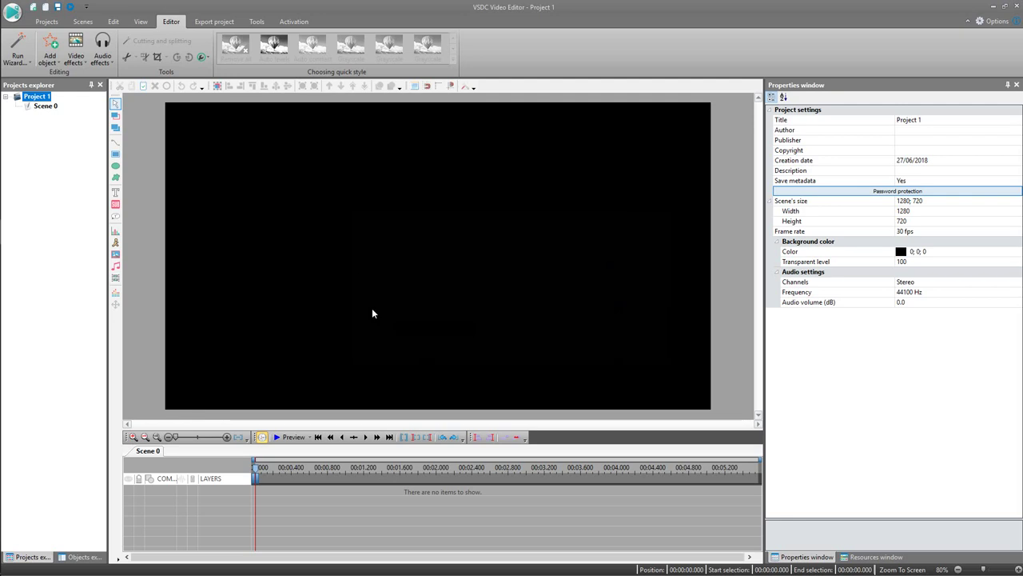
Step: Show the project's resources and import 1.mp4 from folder 1 in File Explorer as a video resource
{"action": "left_click", "coordinate": [807, 559]}
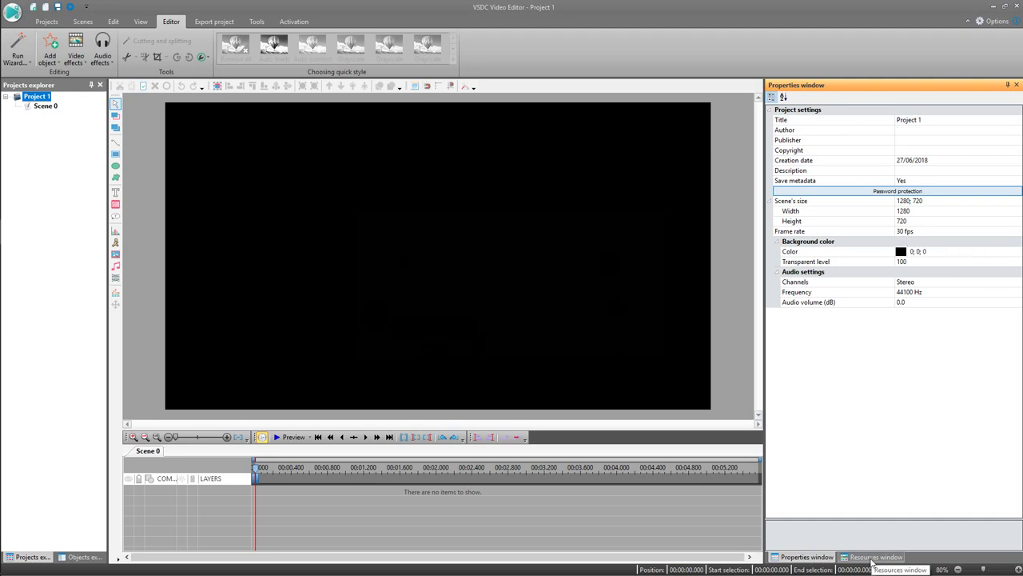
{"action": "left_click", "coordinate": [872, 557]}
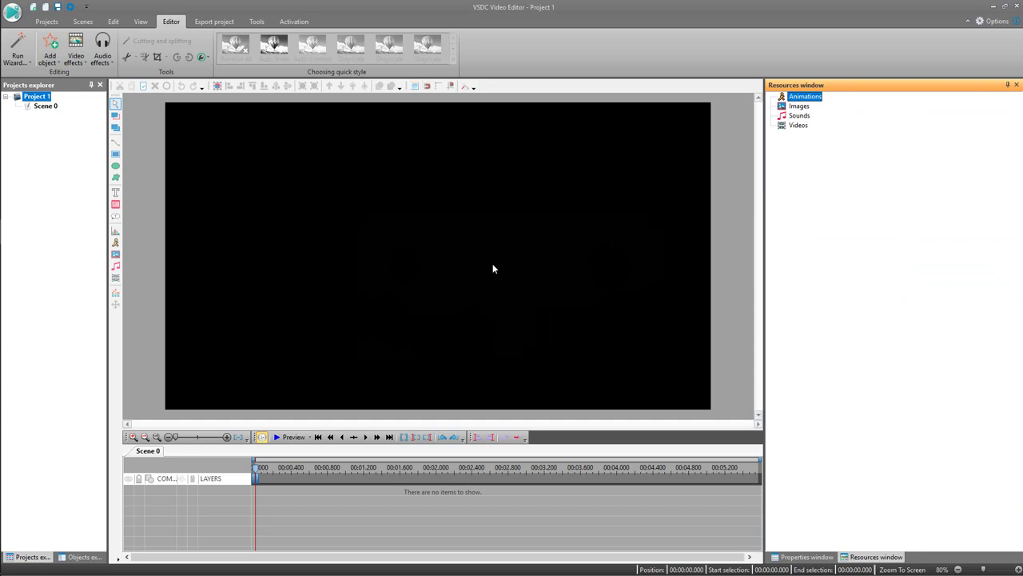
{"action": "key", "text": "alt+Tab"}
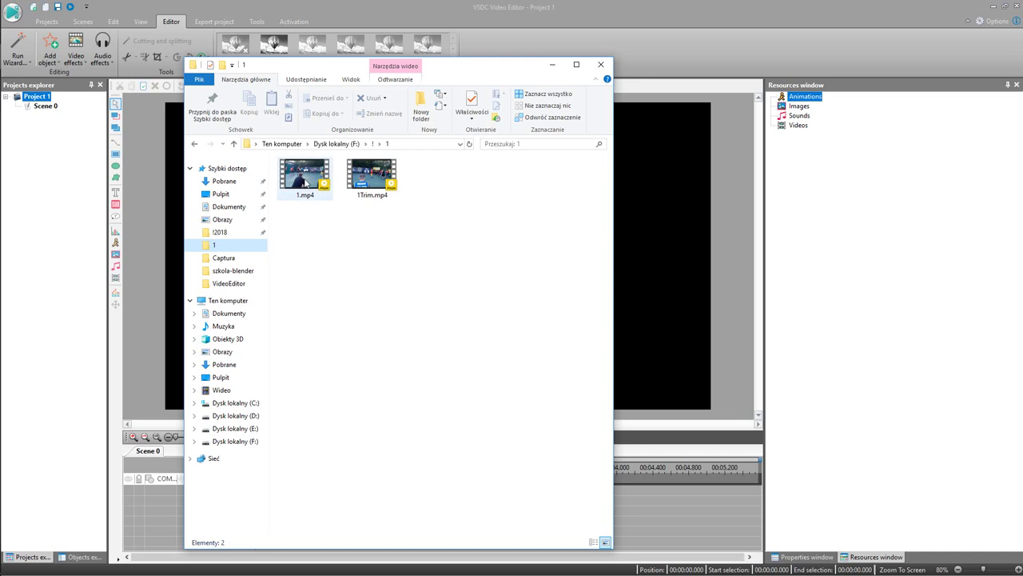
{"action": "left_click_drag", "start_coordinate": [305, 181], "coordinate": [807, 186]}
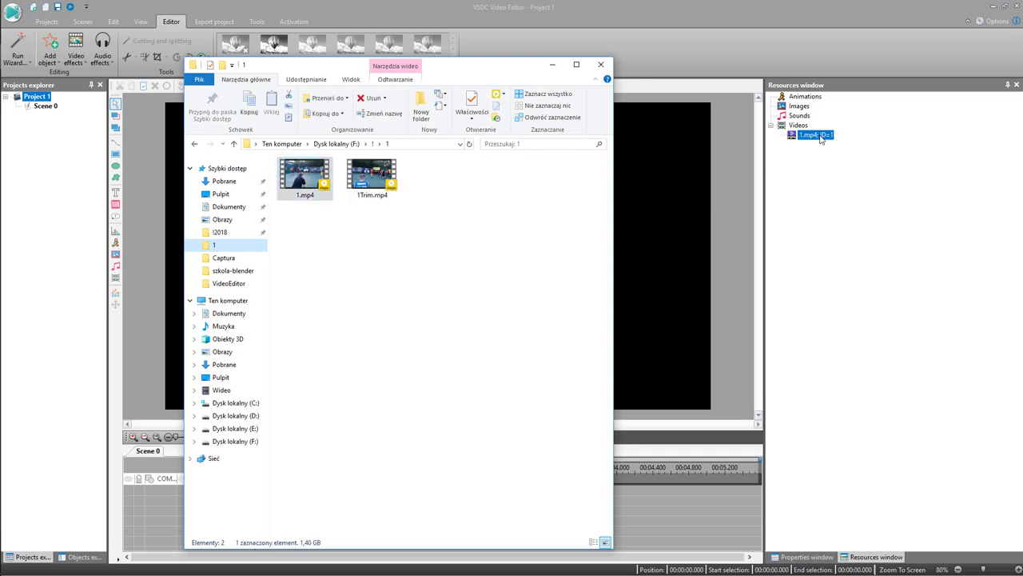
Step: Import VID_20170824_215013.mp4 from folder 9 into the project's video resources and close the file browser
{"action": "left_click", "coordinate": [234, 144]}
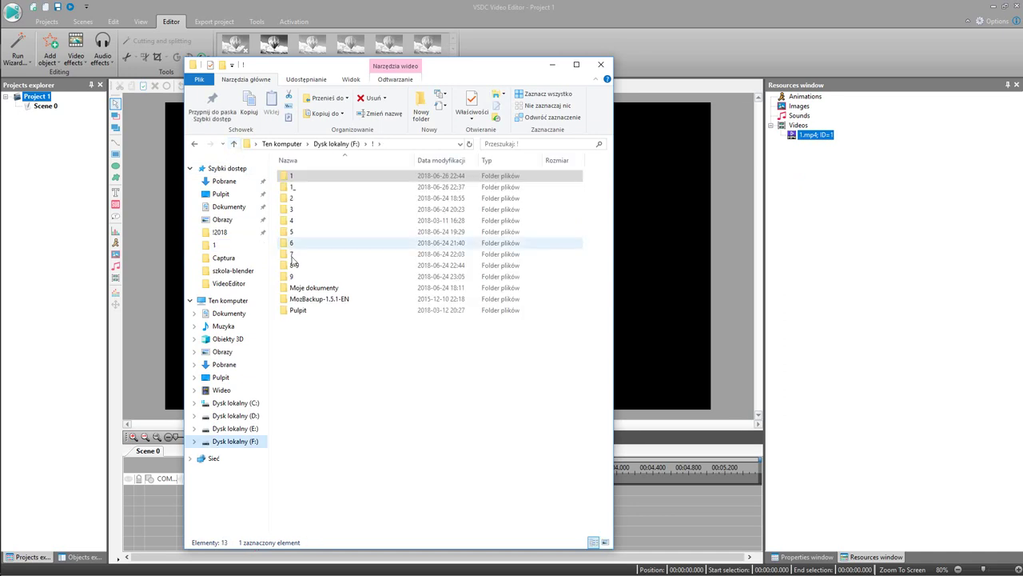
{"action": "double_click", "coordinate": [294, 277]}
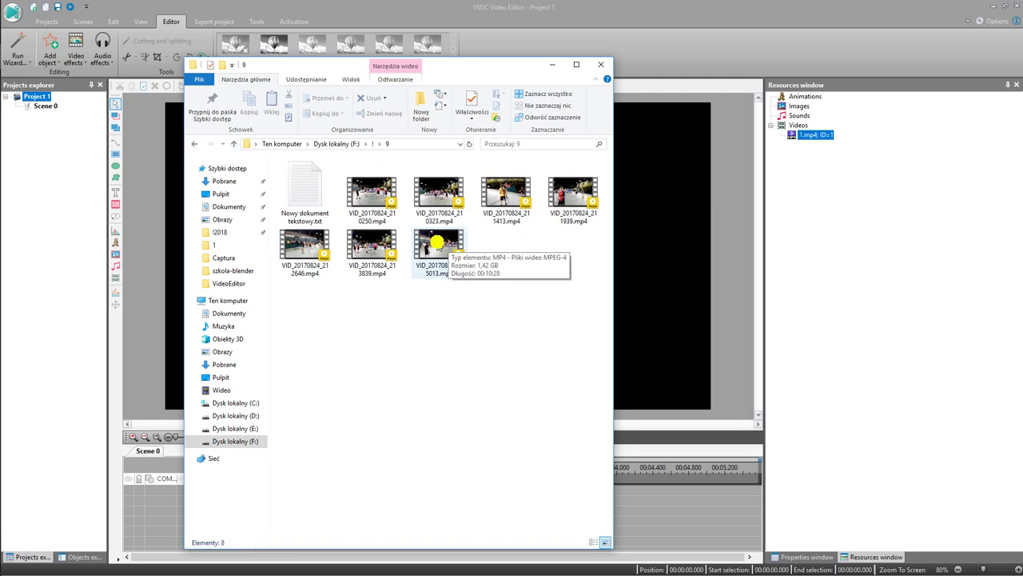
{"action": "left_click_drag", "start_coordinate": [438, 248], "coordinate": [829, 172]}
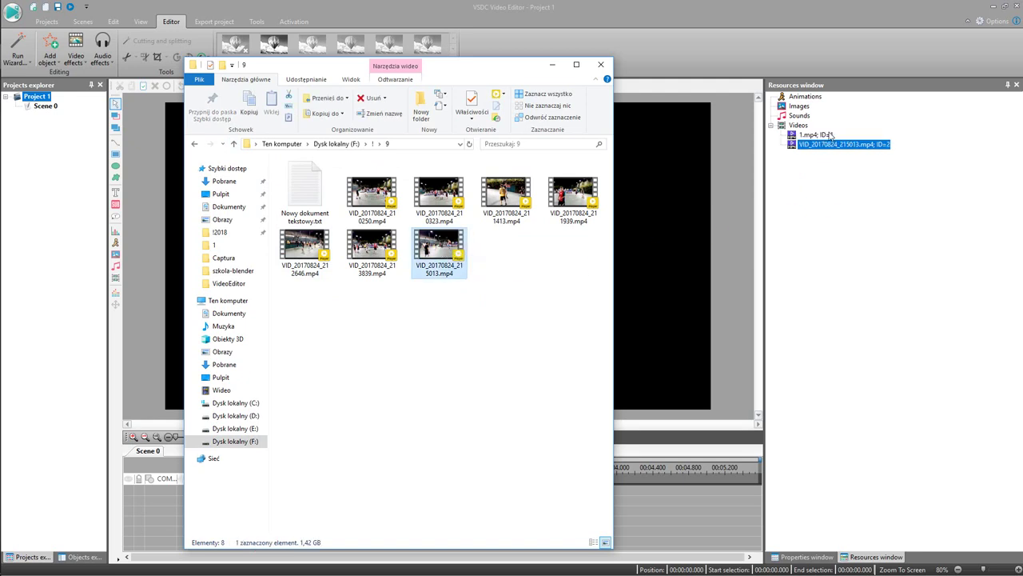
{"action": "left_click", "coordinate": [602, 65]}
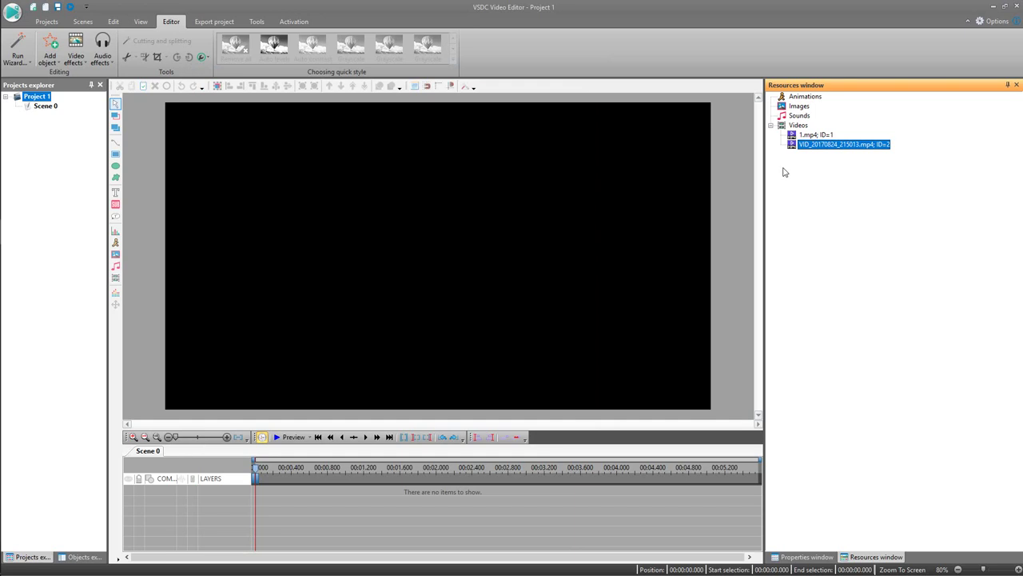
Step: Add 1.mp4 to the scene as video and shrink it to about two thirds of the frame, anchored at the lower-left corner
{"action": "left_click", "coordinate": [821, 136]}
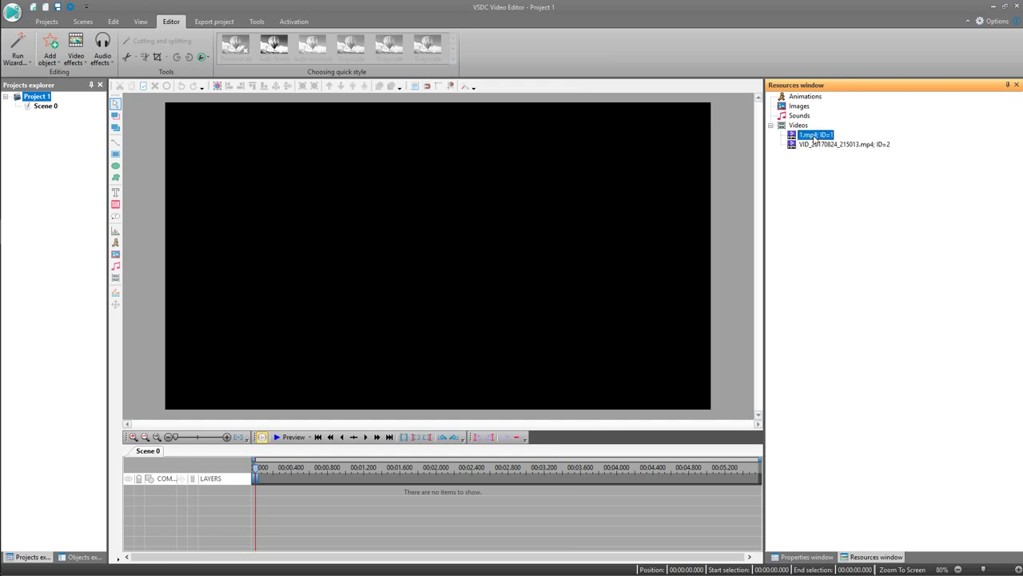
{"action": "left_click_drag", "start_coordinate": [815, 136], "coordinate": [312, 183]}
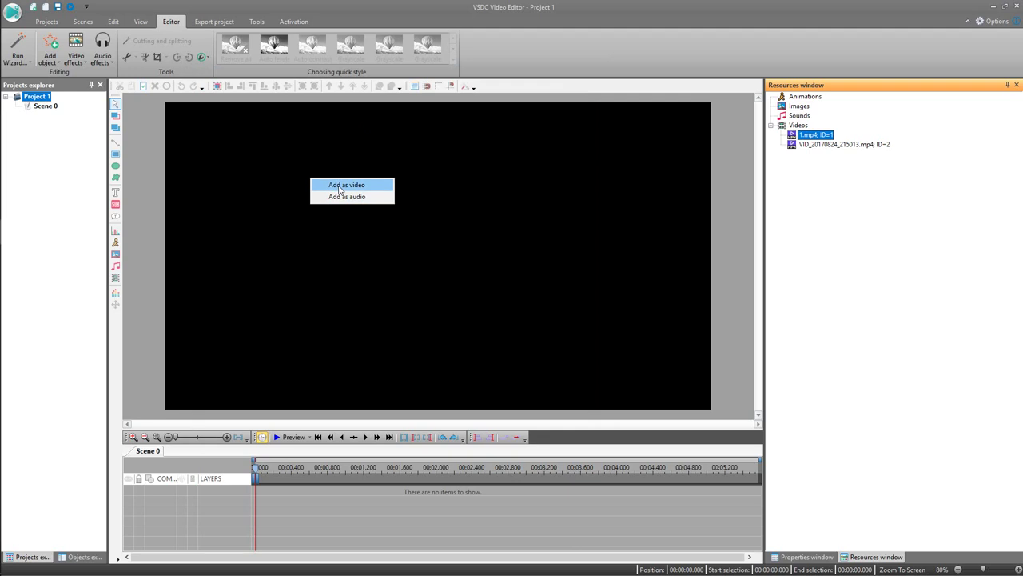
{"action": "left_click", "coordinate": [340, 188]}
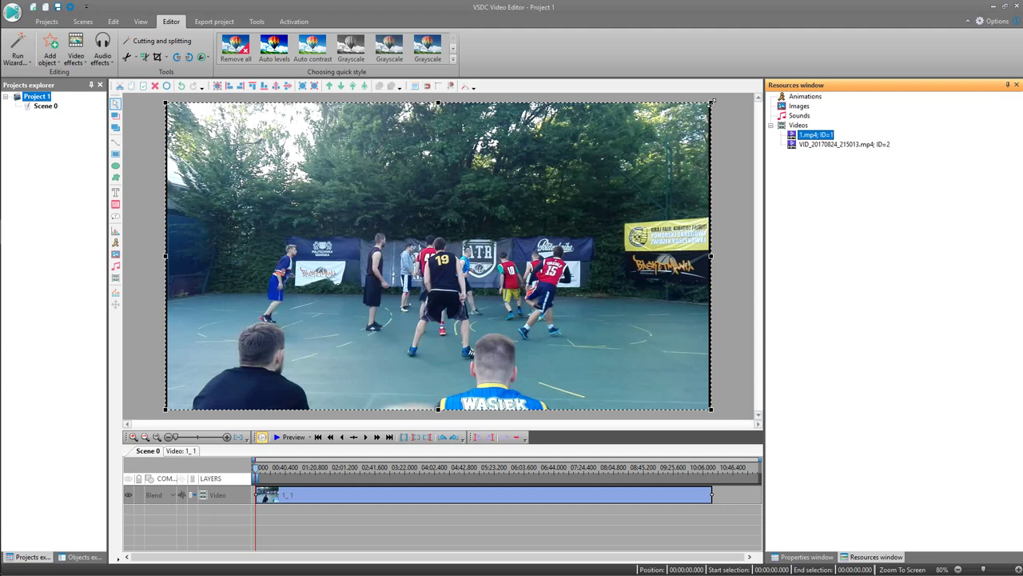
{"action": "left_click_drag", "start_coordinate": [713, 102], "coordinate": [538, 195]}
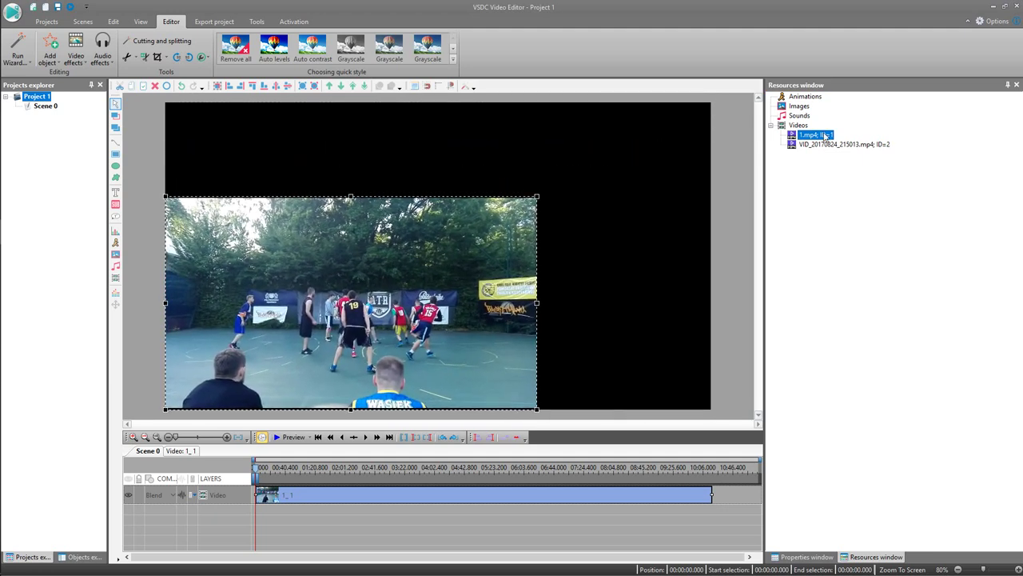
Step: Add VID_20170824_215013.mp4 to the scene as video, shrink it to about 80% and place it toward the frame's upper-right corner
{"action": "left_click_drag", "start_coordinate": [471, 168], "coordinate": [471, 169]}
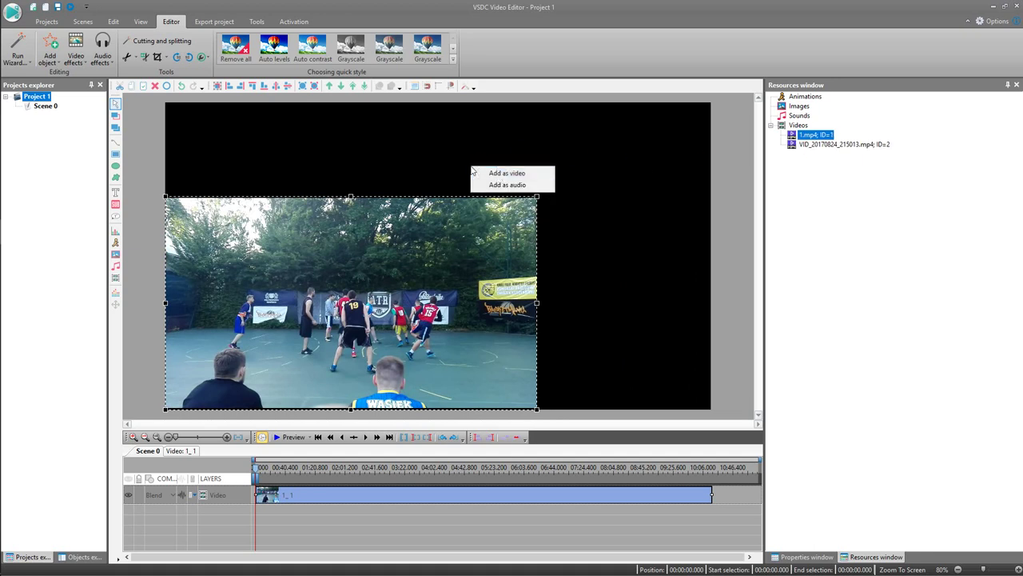
{"action": "left_click", "coordinate": [497, 173]}
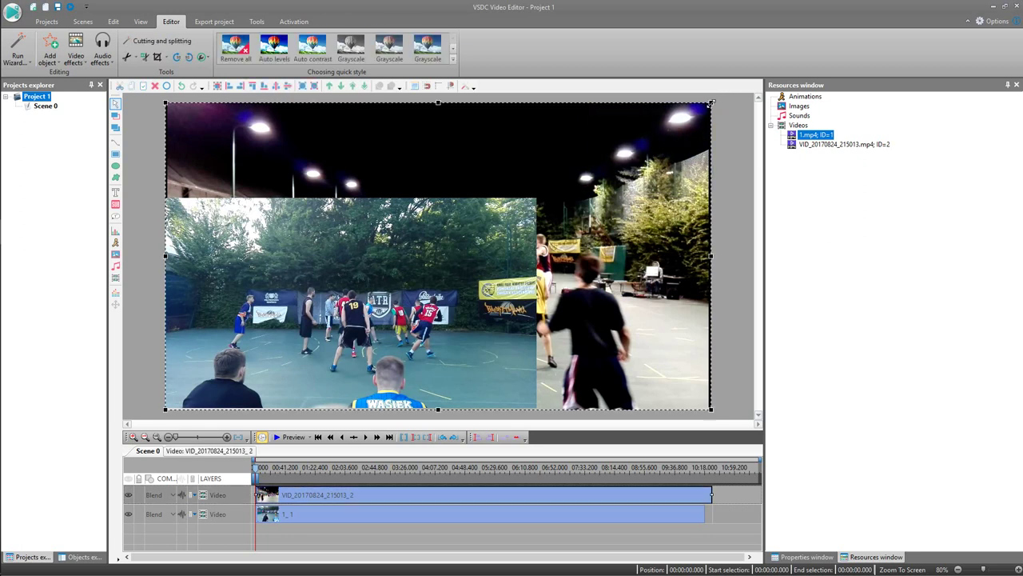
{"action": "left_click_drag", "start_coordinate": [710, 103], "coordinate": [601, 186]}
{"action": "left_click_drag", "start_coordinate": [560, 235], "coordinate": [697, 140]}
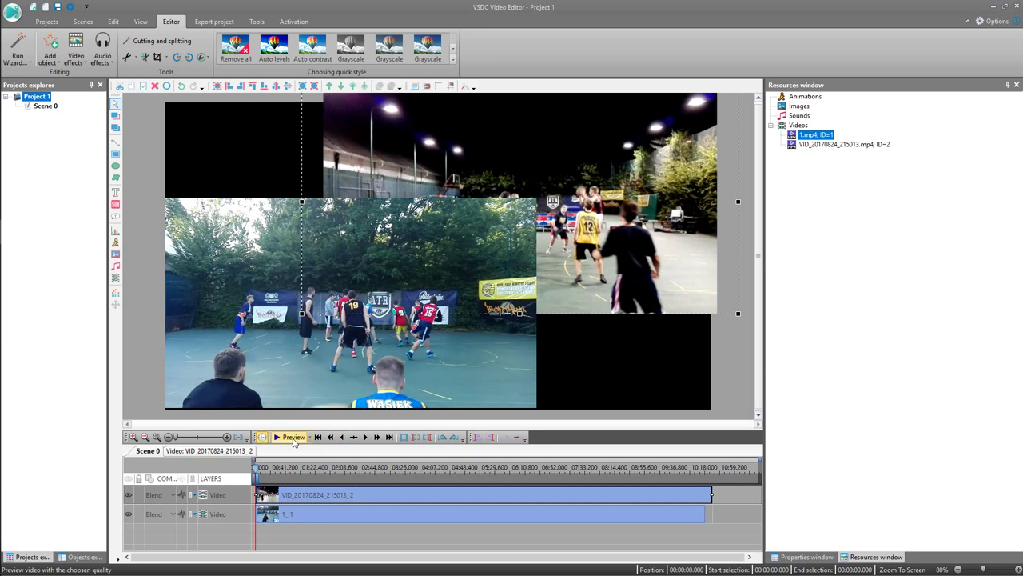
Step: Preview the scene with both overlapping videos, then delete the VID_20170824_215013 clip from it
{"action": "left_click", "coordinate": [291, 437]}
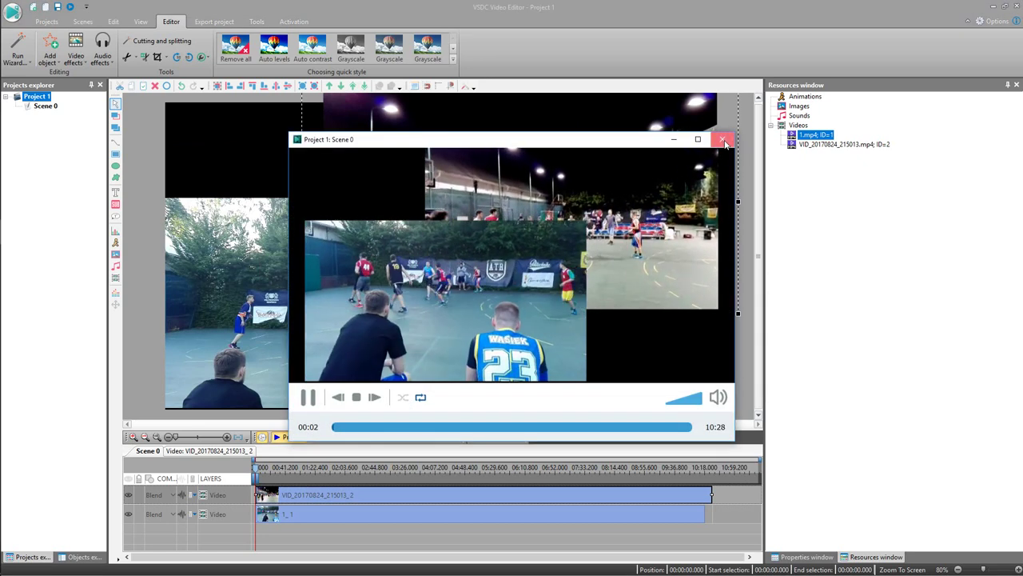
{"action": "left_click", "coordinate": [723, 140]}
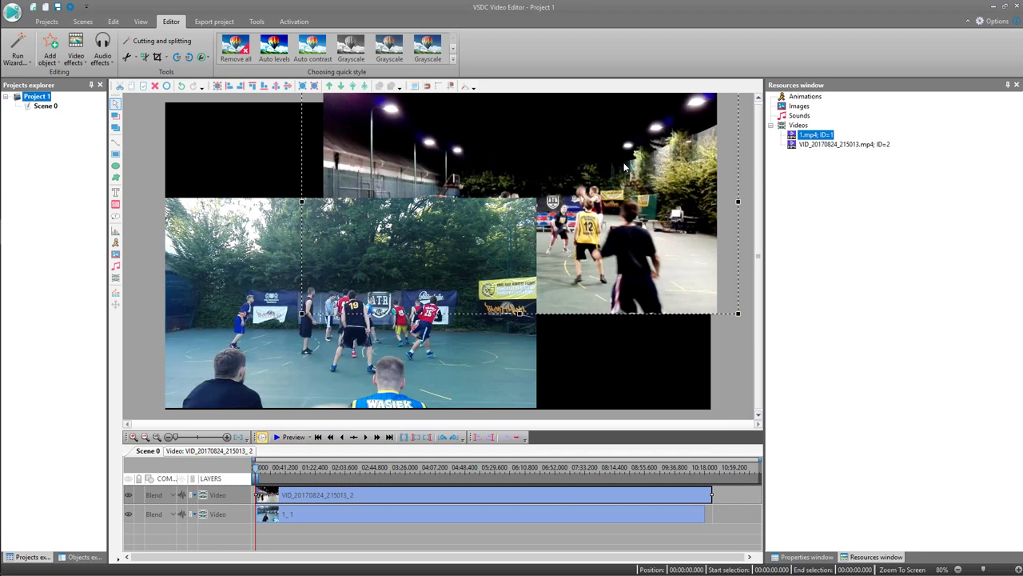
{"action": "key", "text": "Delete"}
Step: Resize the remaining 1.mp4 clip to the same size as its parent so it fills the frame
{"action": "right_click", "coordinate": [468, 235]}
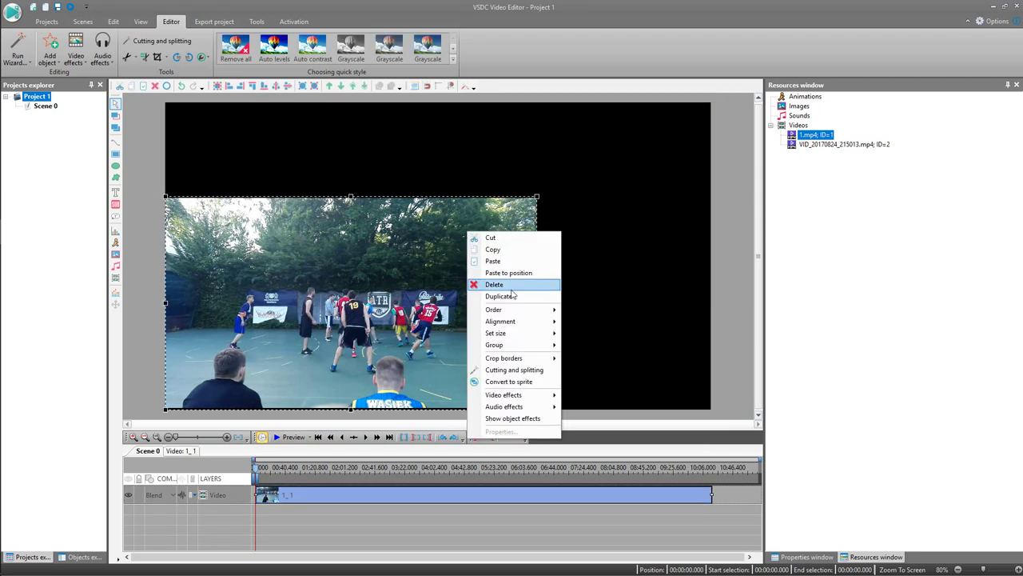
{"action": "mouse_move", "coordinate": [514, 334]}
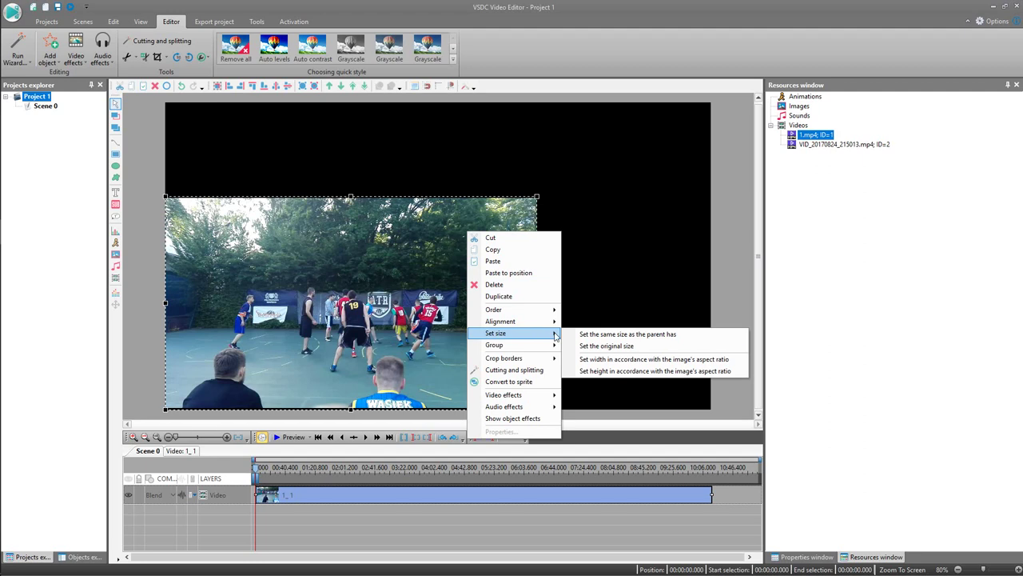
{"action": "left_click", "coordinate": [656, 336]}
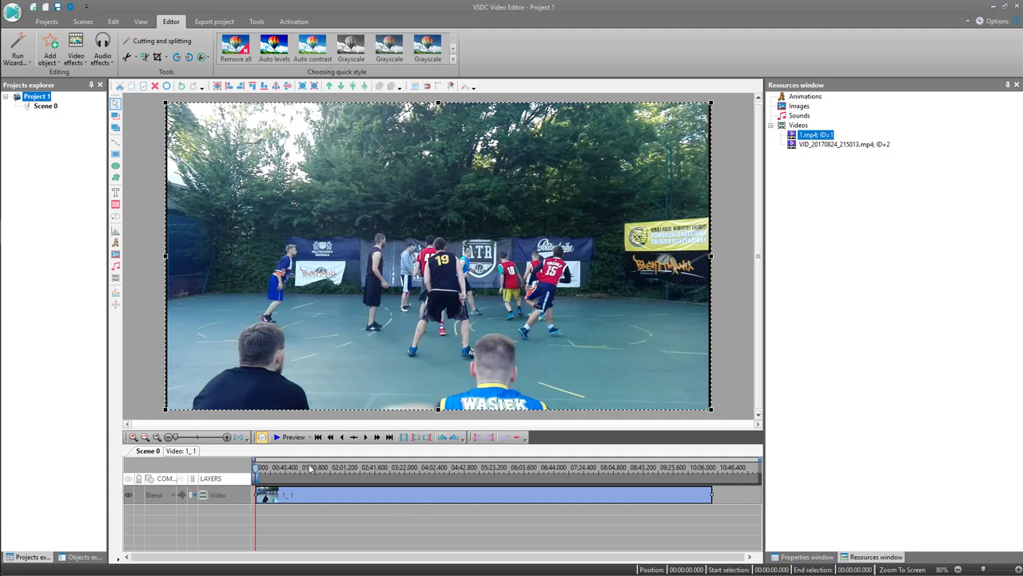
Step: Scrub through the clip, mark the range from 00:00:45.433 to 00:10:18.833 and cut it out of the video
{"action": "left_click_drag", "start_coordinate": [255, 466], "coordinate": [302, 467]}
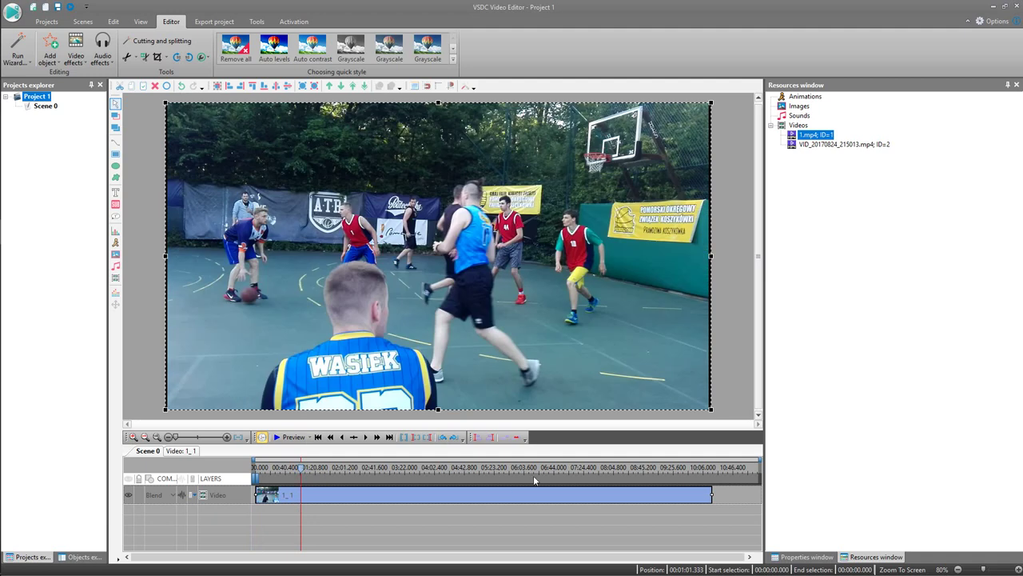
{"action": "left_click", "coordinate": [391, 469]}
{"action": "left_click", "coordinate": [457, 470]}
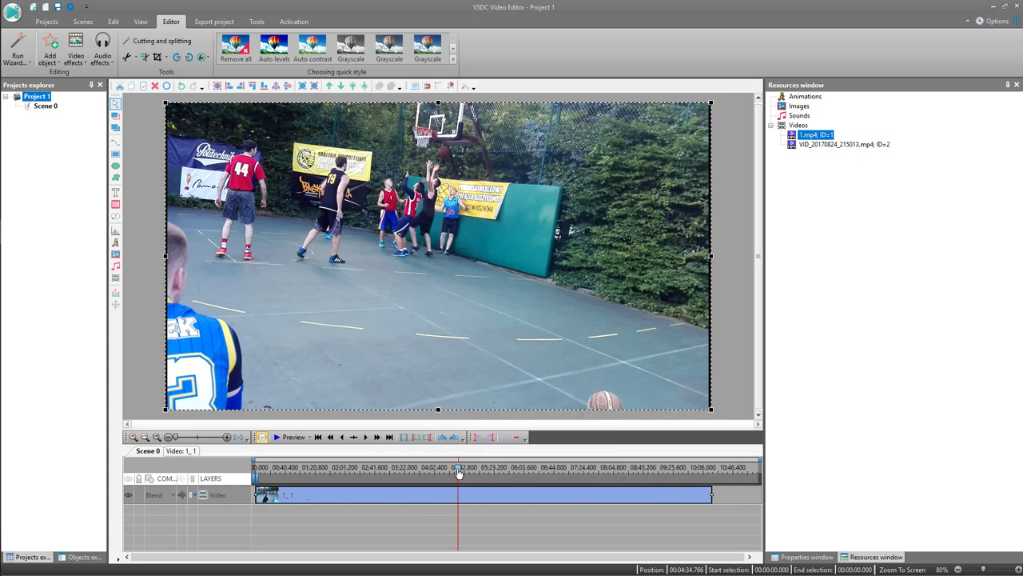
{"action": "left_click_drag", "start_coordinate": [457, 469], "coordinate": [288, 469]}
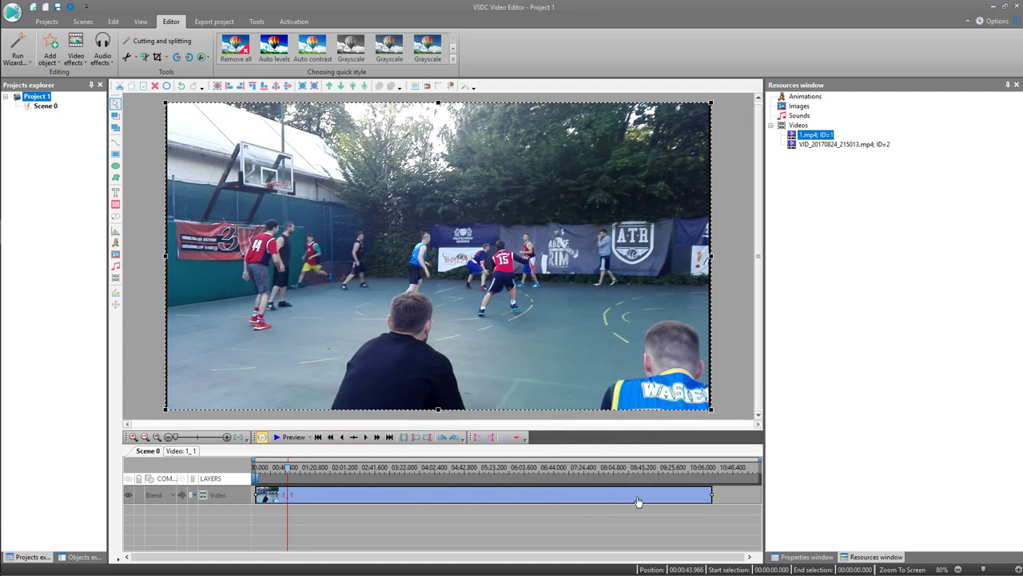
{"action": "left_click_drag", "start_coordinate": [256, 478], "coordinate": [715, 480]}
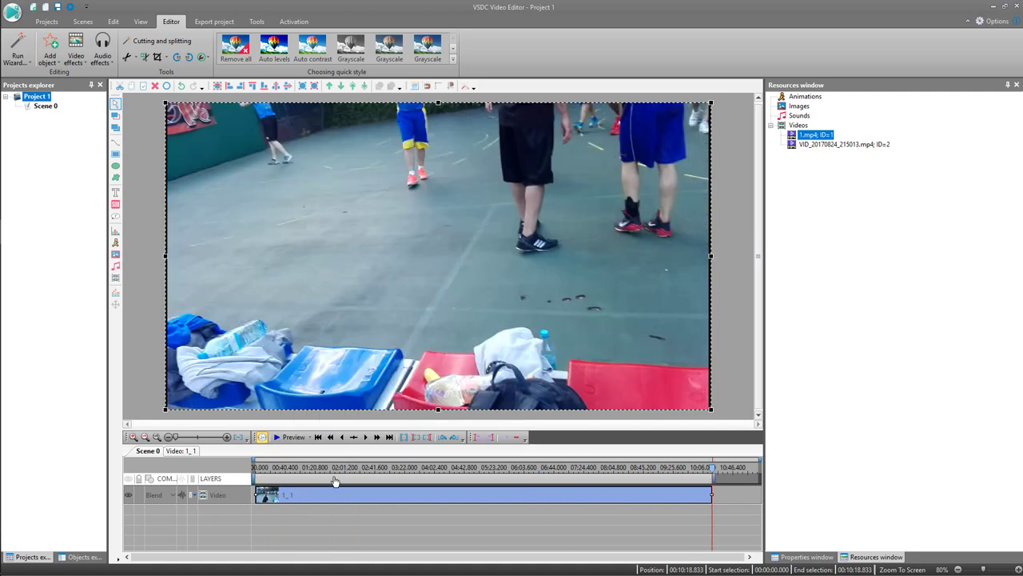
{"action": "left_click_drag", "start_coordinate": [255, 478], "coordinate": [289, 478]}
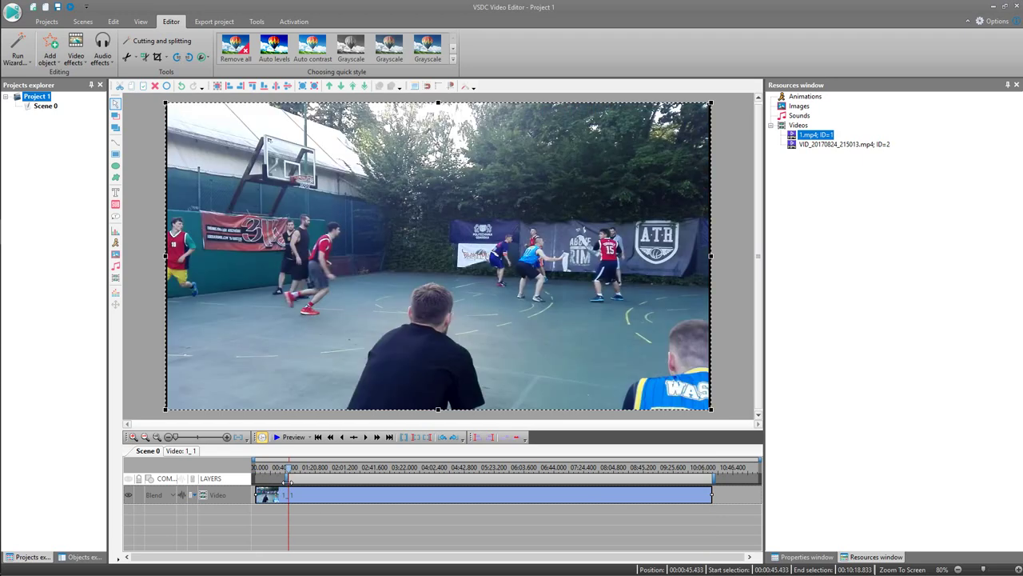
{"action": "left_click", "coordinate": [127, 61]}
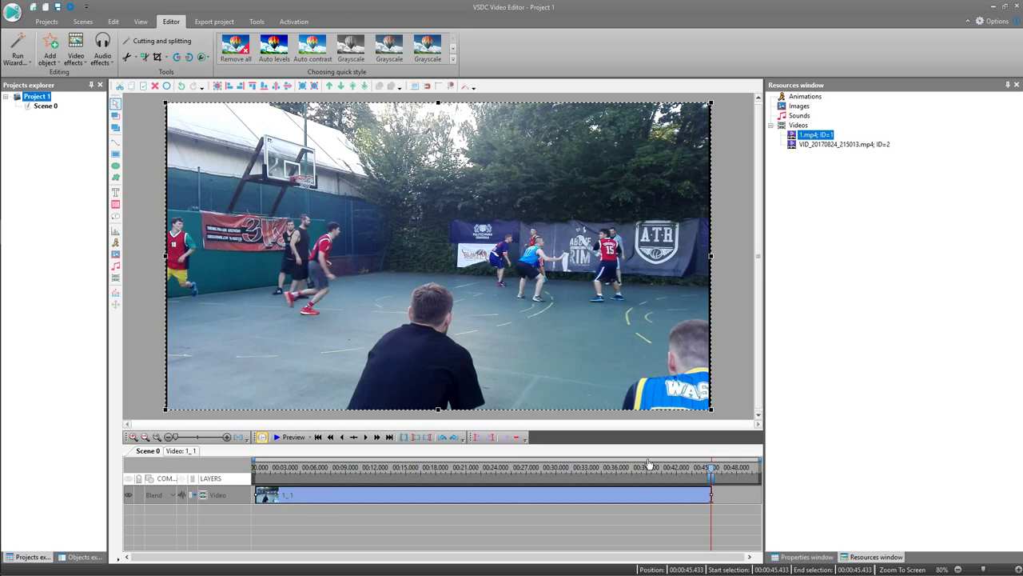
Step: Split the shortened clip into two parts at 00:00:07.466
{"action": "mouse_move", "coordinate": [385, 498]}
{"action": "left_click", "coordinate": [331, 469]}
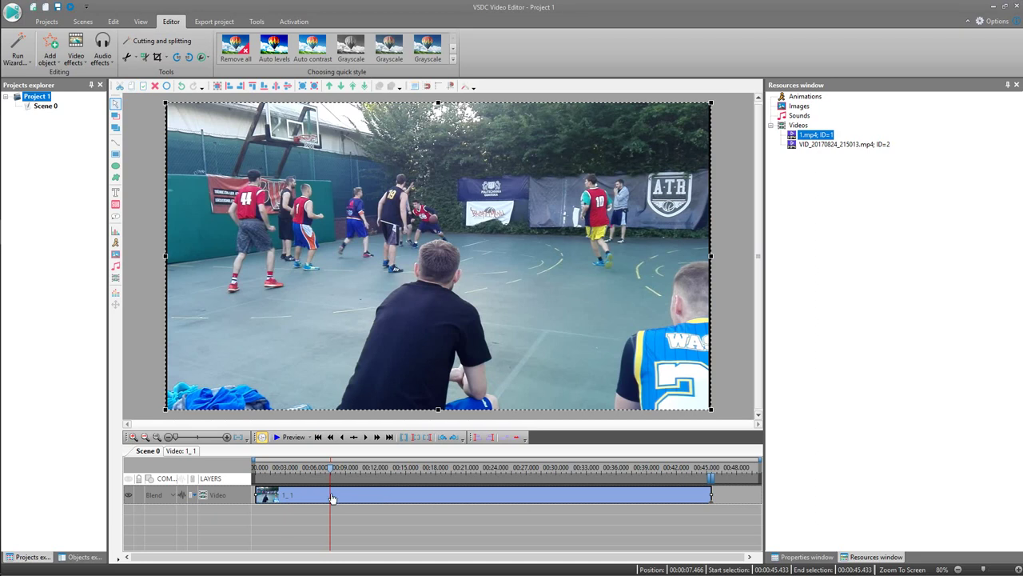
{"action": "mouse_move", "coordinate": [333, 502]}
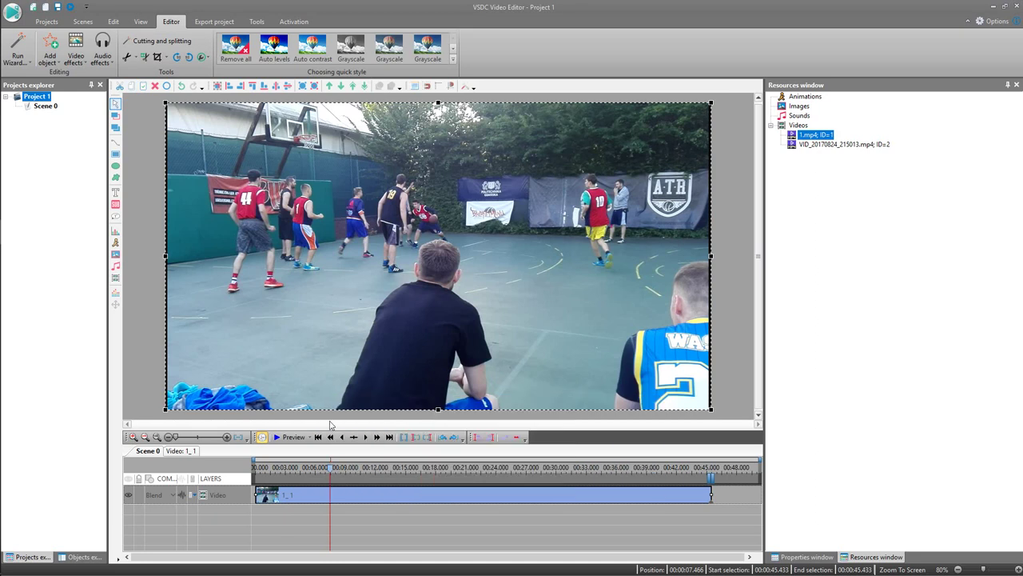
{"action": "left_click", "coordinate": [145, 59]}
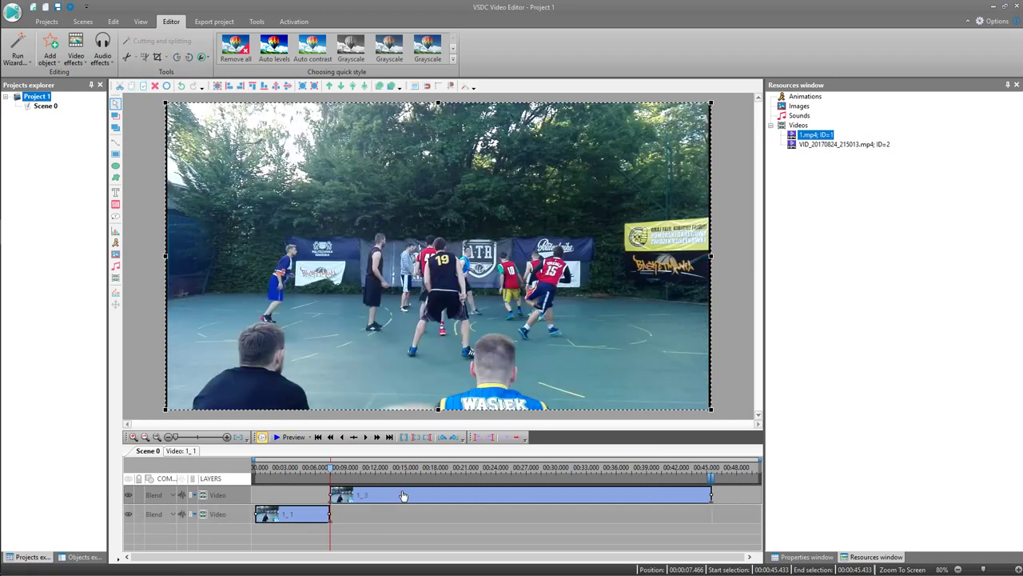
Step: Split the longer second part of the clip at 00:00:13.833 and deselect it
{"action": "mouse_move", "coordinate": [404, 496]}
{"action": "left_click_drag", "start_coordinate": [330, 469], "coordinate": [393, 470]}
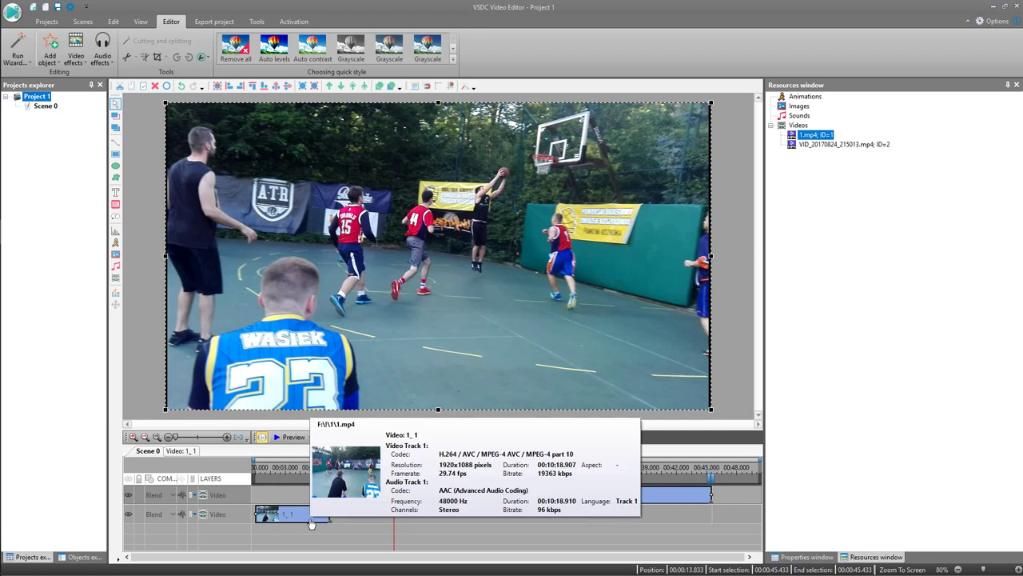
{"action": "mouse_move", "coordinate": [357, 502]}
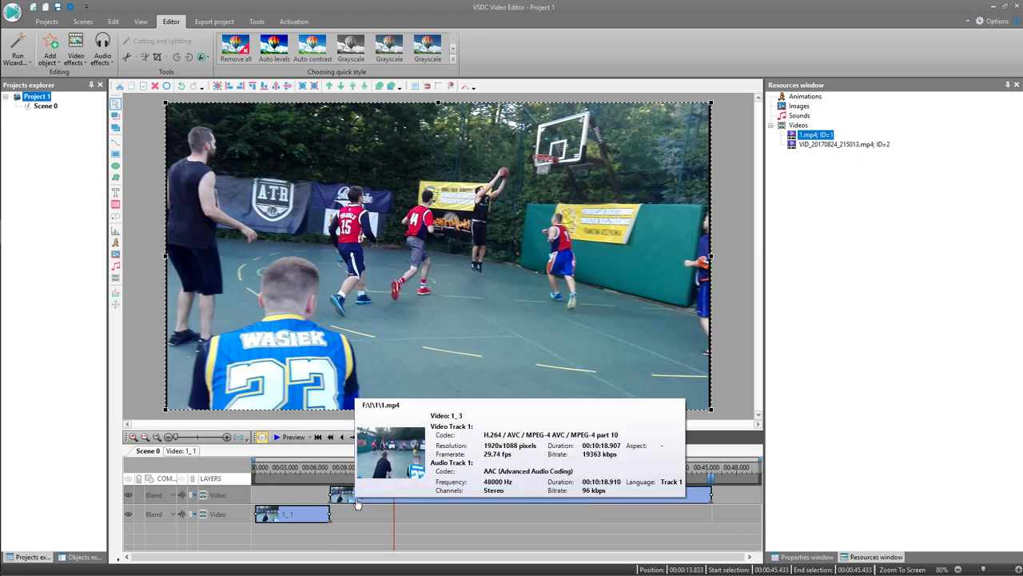
{"action": "left_click", "coordinate": [451, 518]}
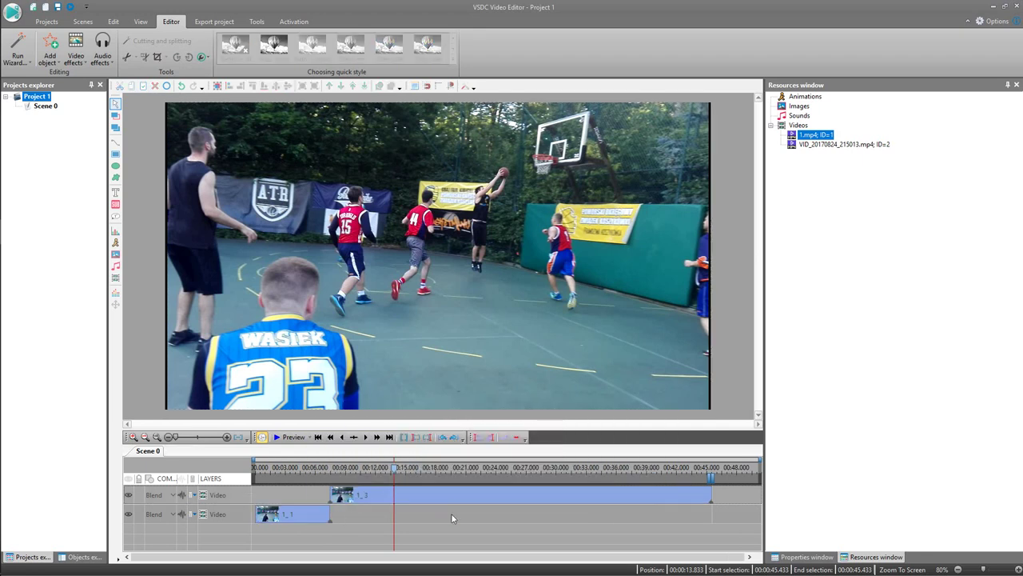
{"action": "left_click", "coordinate": [382, 495]}
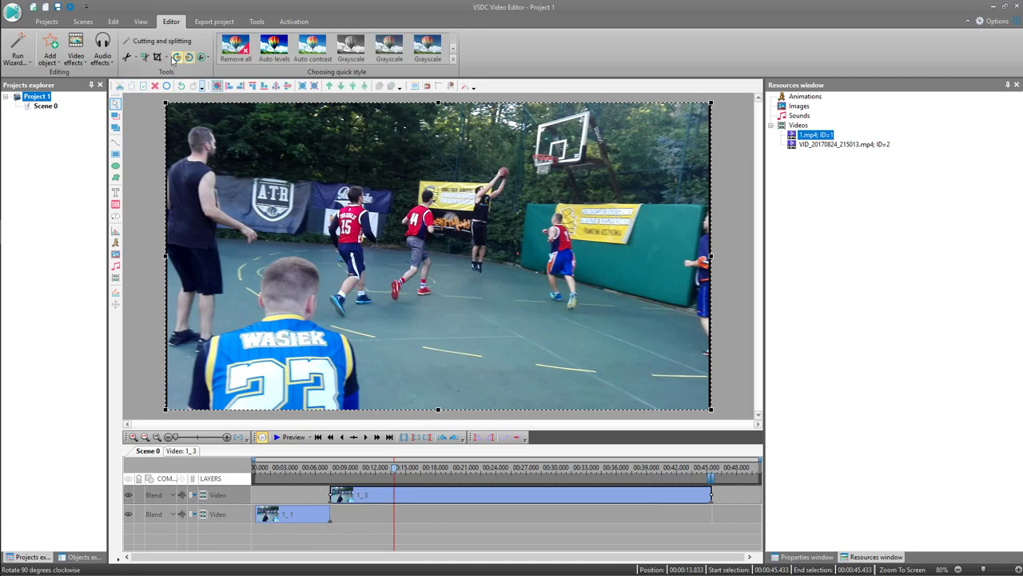
{"action": "left_click", "coordinate": [145, 57]}
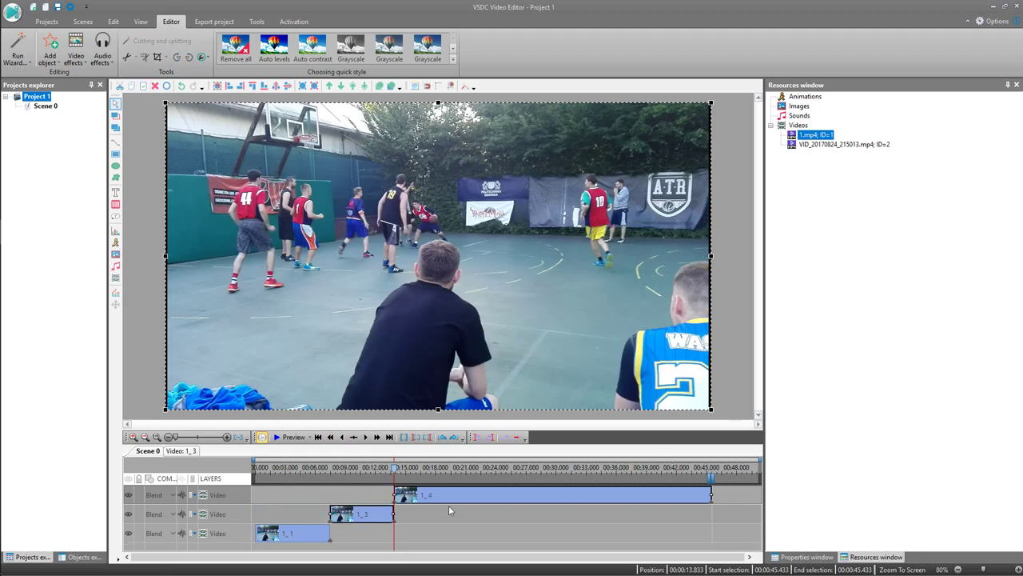
{"action": "left_click", "coordinate": [475, 515]}
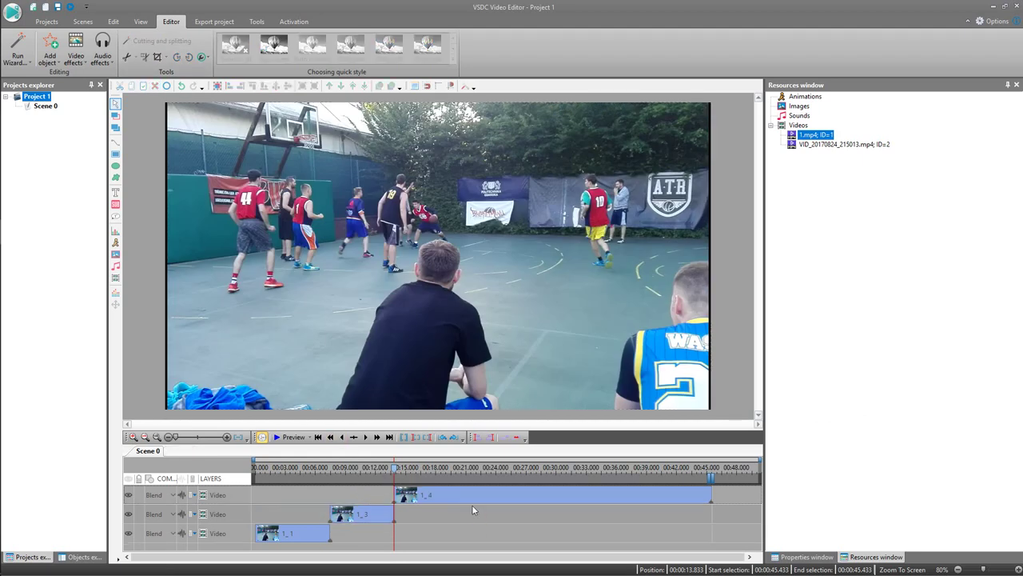
Step: Split the last clip on the timeline at 00:00:20.366 and enlarge the timeline area to show every layer
{"action": "left_click", "coordinate": [472, 499]}
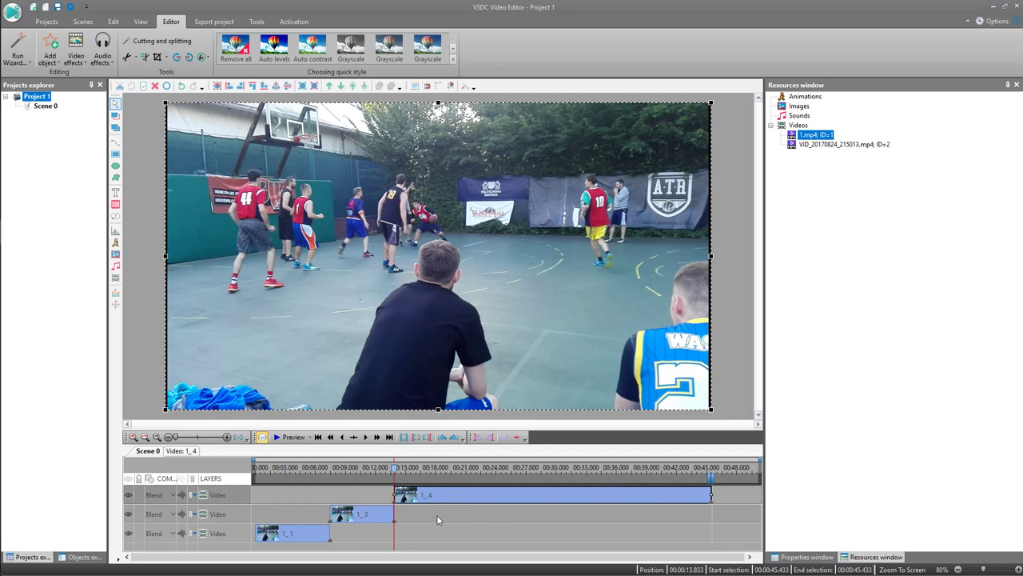
{"action": "left_click_drag", "start_coordinate": [392, 473], "coordinate": [460, 472]}
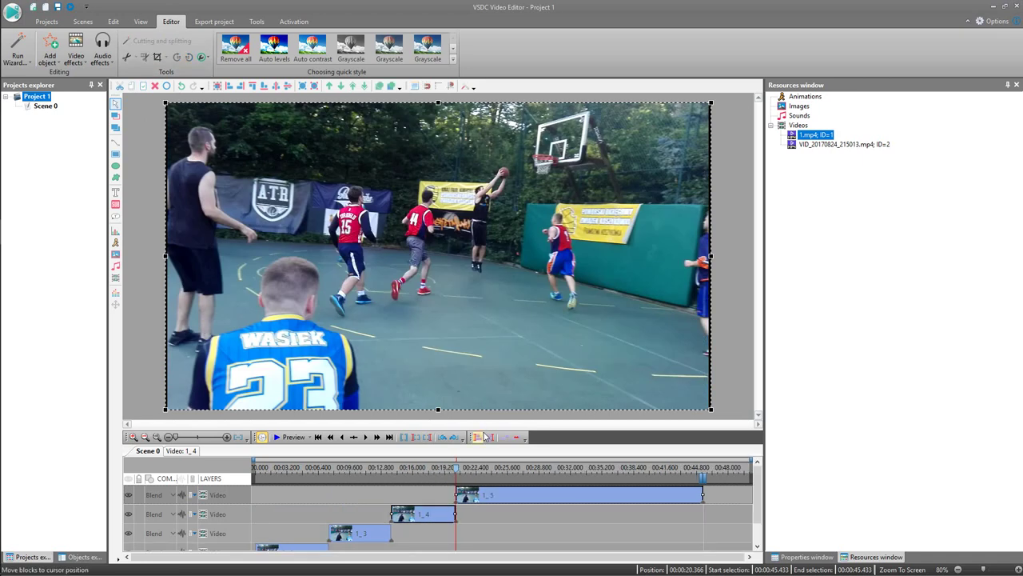
{"action": "left_click_drag", "start_coordinate": [483, 429], "coordinate": [487, 309]}
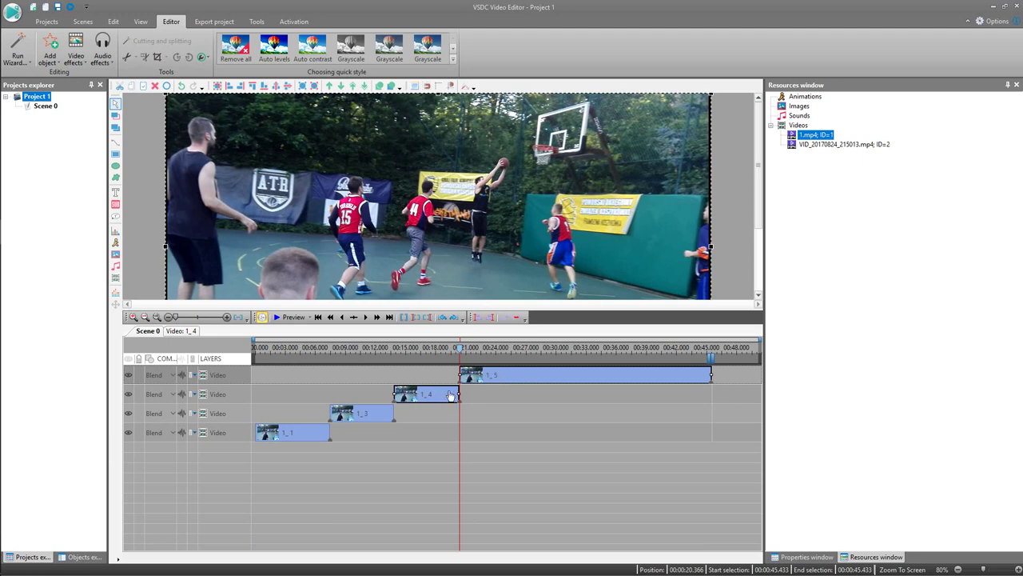
Step: Undo the deletion of the last two clips on the timeline
{"action": "mouse_move", "coordinate": [438, 400]}
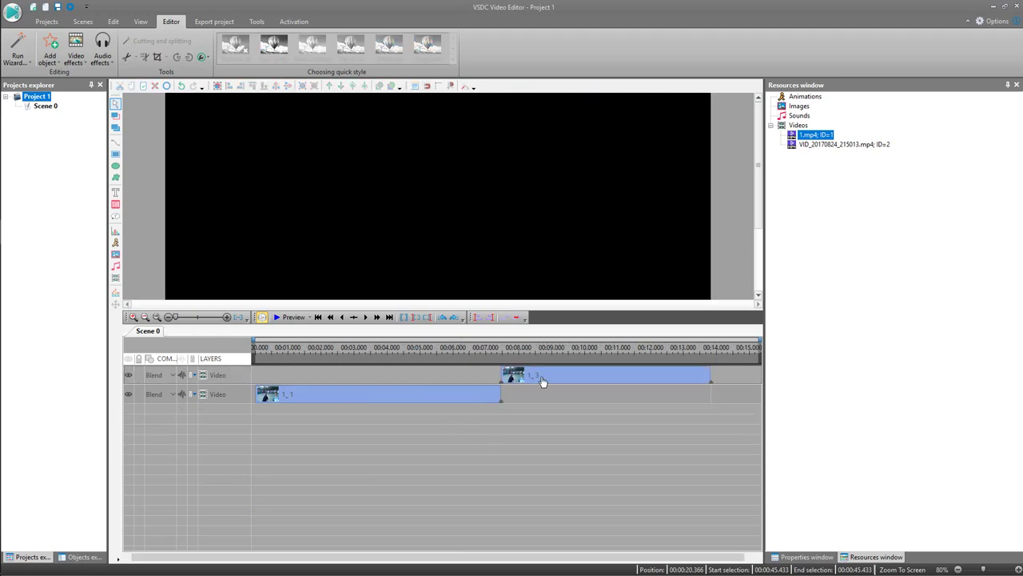
{"action": "left_click", "coordinate": [114, 22]}
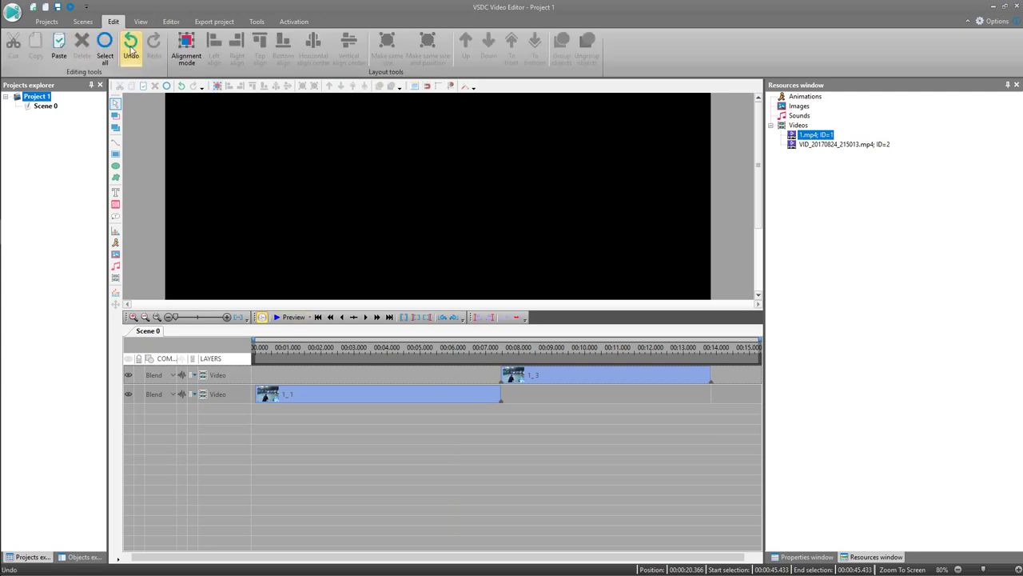
{"action": "left_click", "coordinate": [131, 48]}
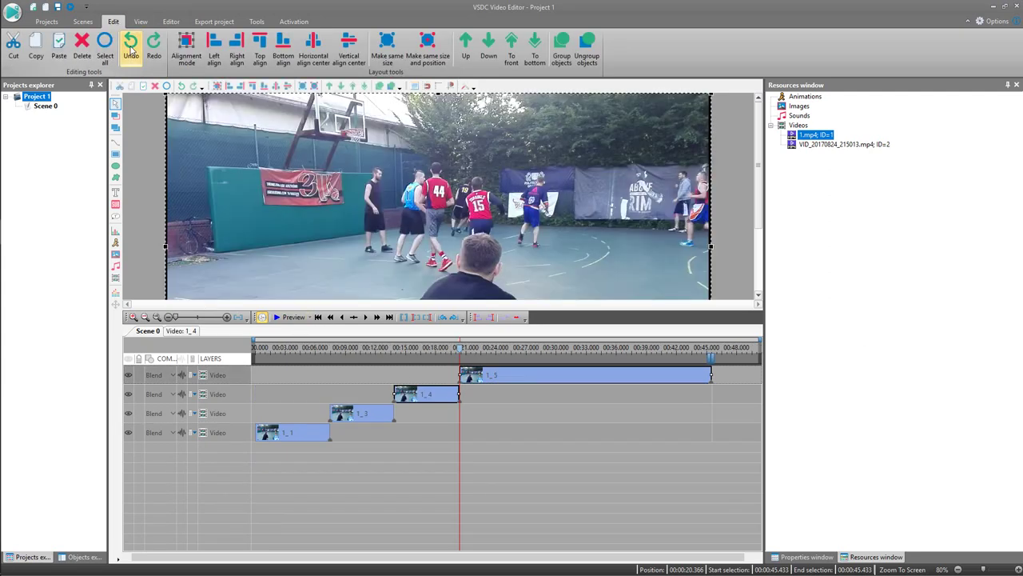
Step: Delete the long last clip 1_5 and the second clip 1_3 from the timeline
{"action": "left_click", "coordinate": [525, 374]}
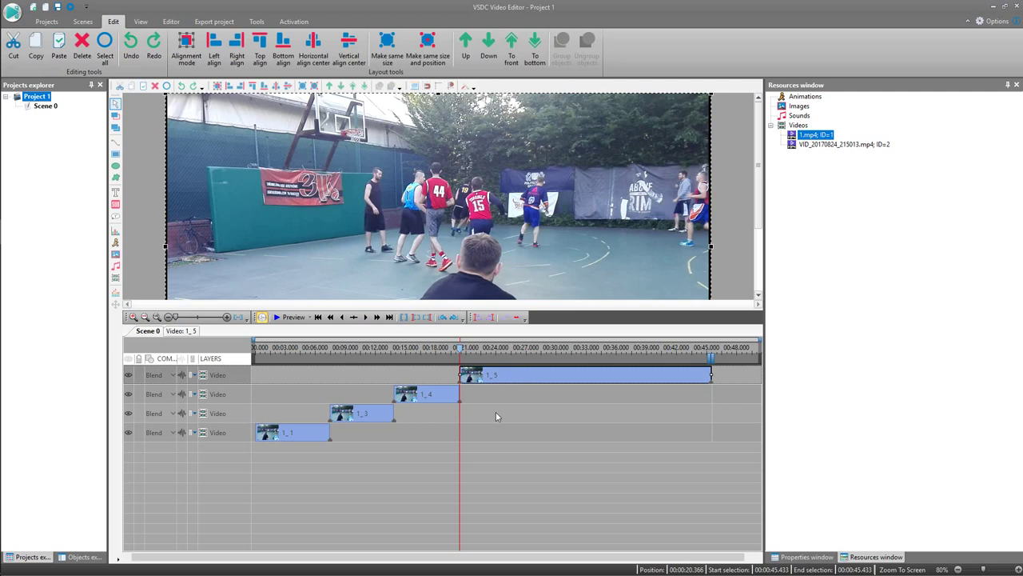
{"action": "key", "text": "Delete"}
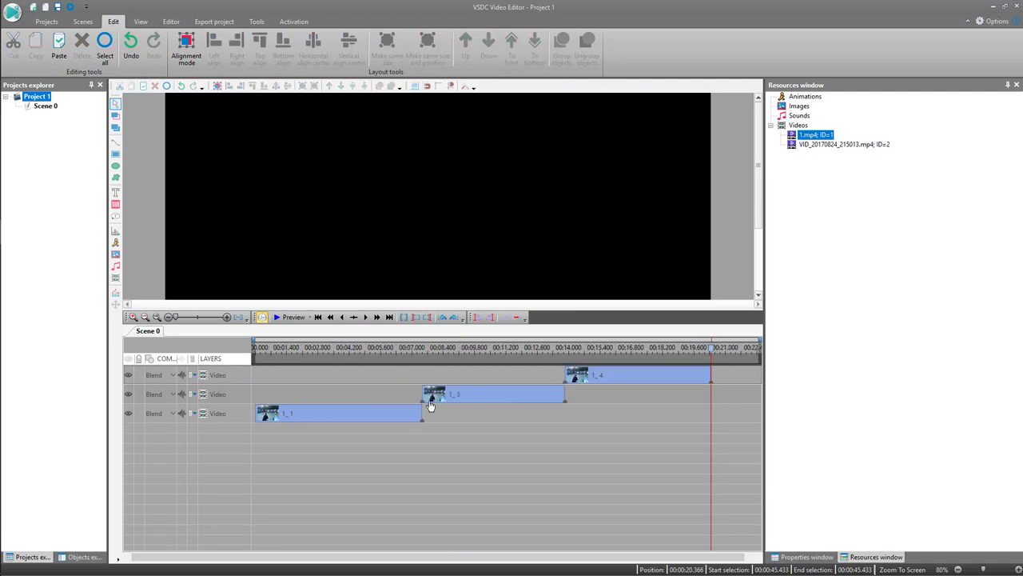
{"action": "left_click", "coordinate": [482, 395]}
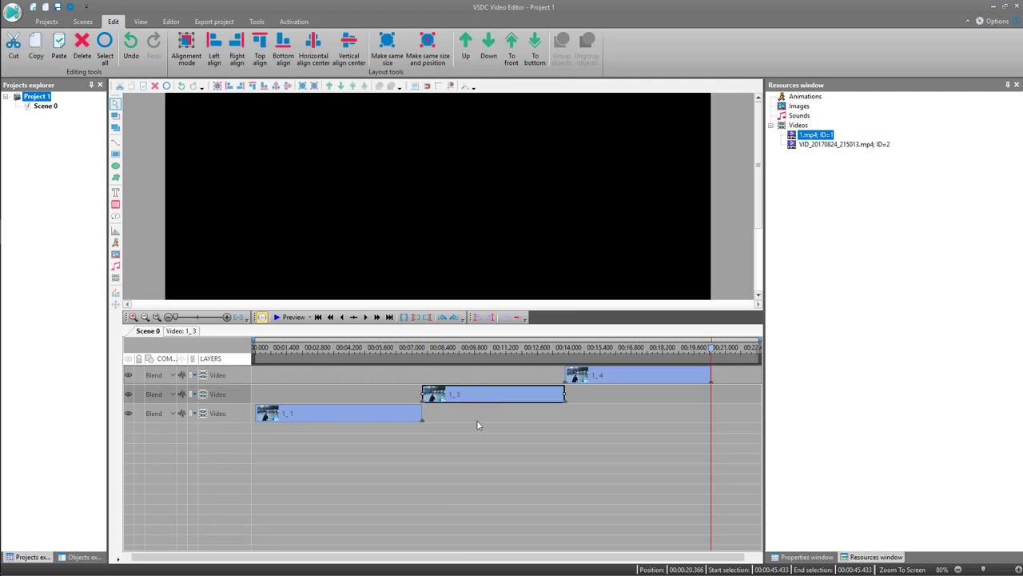
{"action": "key", "text": "Delete"}
Step: Preview both remaining clips, and move clip 1_4 earlier so its start overlaps the end of clip 1_1 by about one second
{"action": "left_click", "coordinate": [382, 399]}
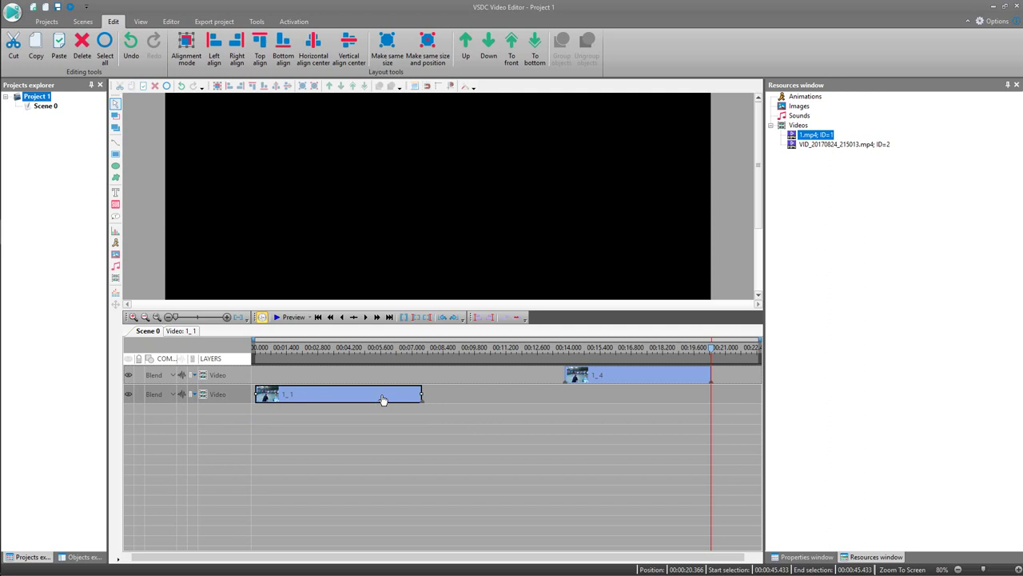
{"action": "left_click", "coordinate": [348, 357]}
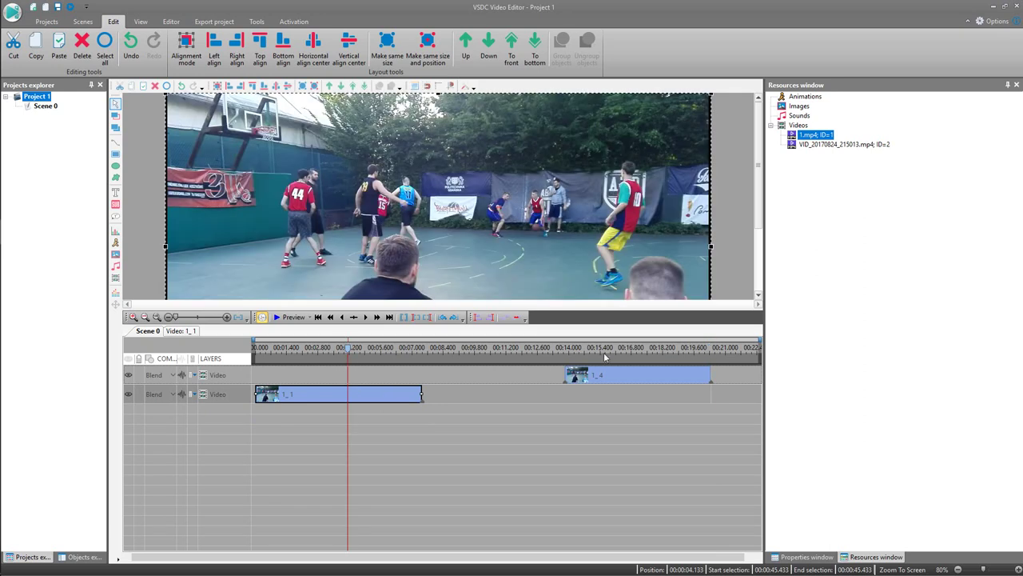
{"action": "left_click", "coordinate": [610, 353]}
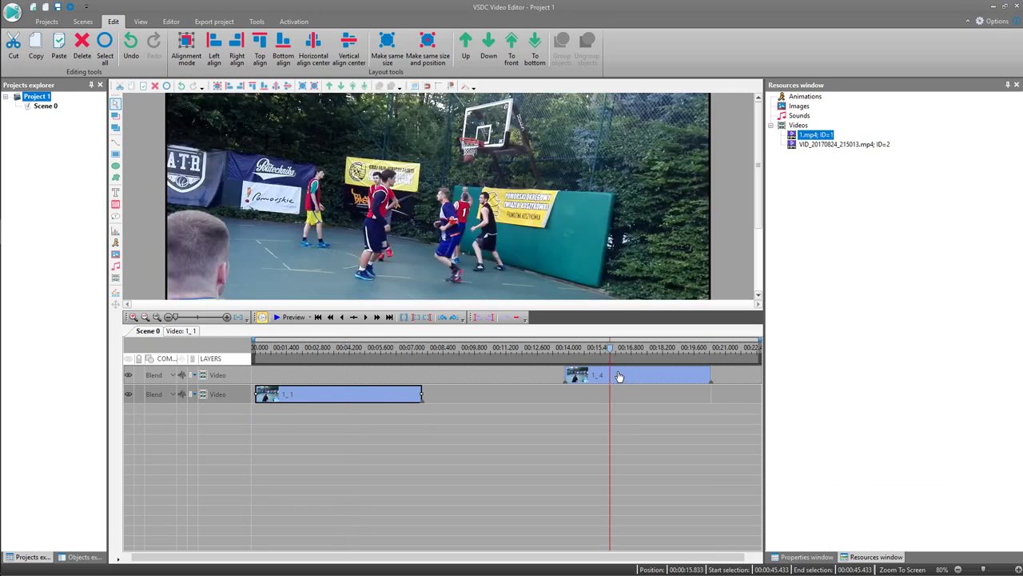
{"action": "left_click_drag", "start_coordinate": [619, 376], "coordinate": [566, 379]}
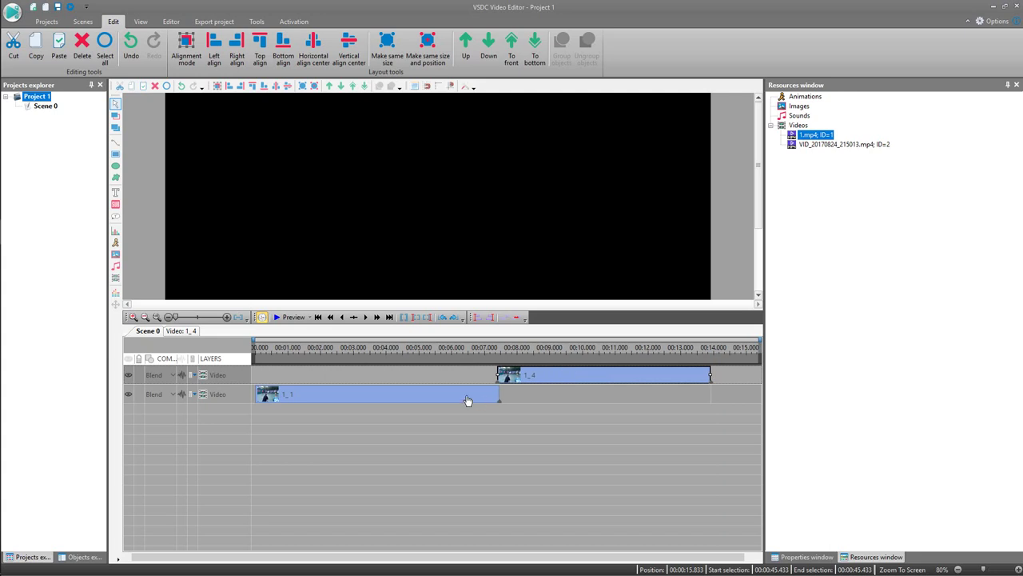
{"action": "mouse_move", "coordinate": [468, 399]}
{"action": "mouse_move", "coordinate": [508, 375]}
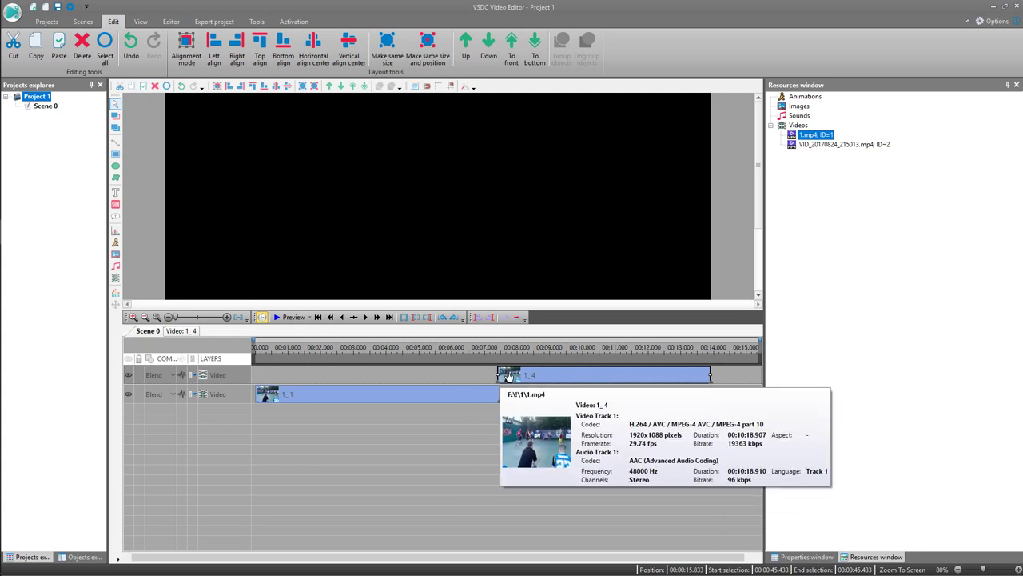
{"action": "left_click_drag", "start_coordinate": [558, 376], "coordinate": [519, 377]}
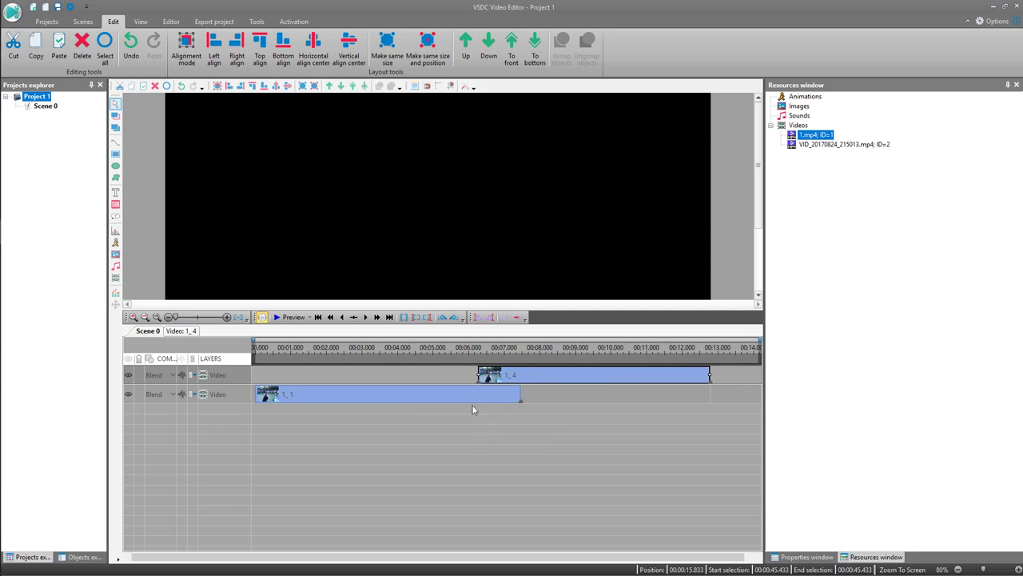
{"action": "mouse_move", "coordinate": [491, 400]}
{"action": "mouse_move", "coordinate": [501, 378]}
Step: Add VID_20170824_215013.mp4 to the scene as video, starting at 00:00:05.133, and deselect it
{"action": "left_click_drag", "start_coordinate": [809, 146], "coordinate": [834, 178]}
{"action": "left_click", "coordinate": [438, 349]}
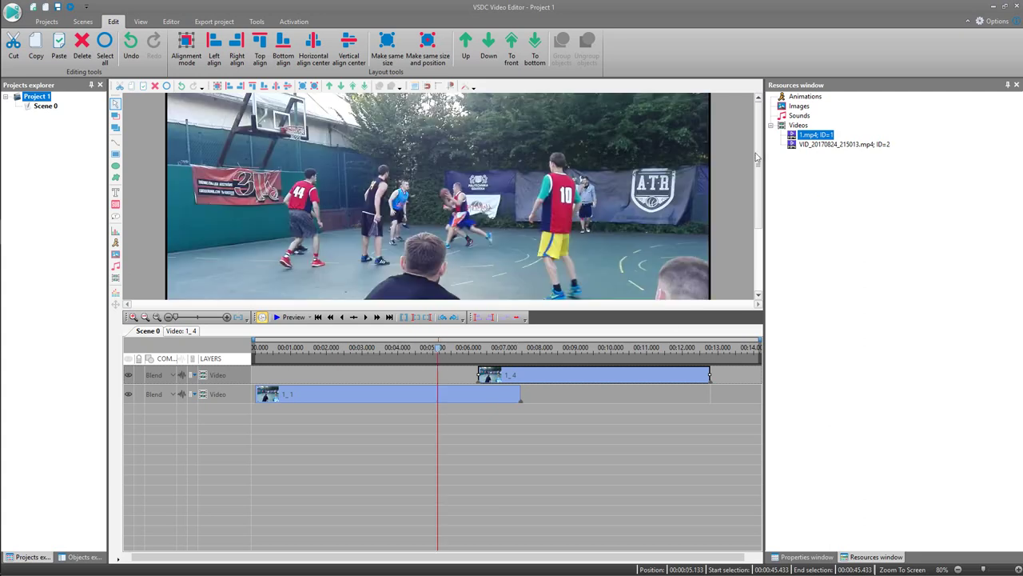
{"action": "left_click", "coordinate": [813, 146]}
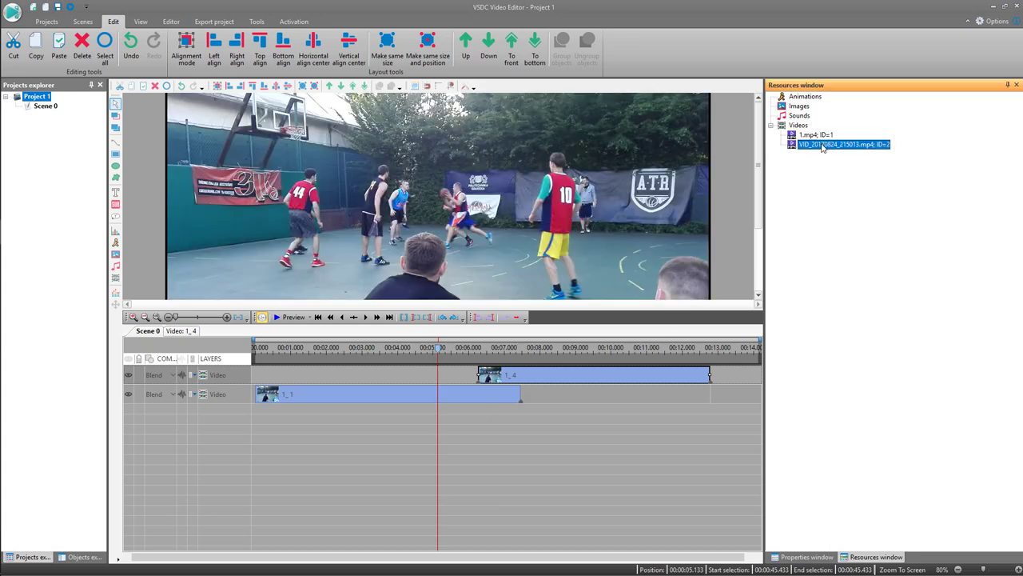
{"action": "left_click_drag", "start_coordinate": [821, 148], "coordinate": [382, 170]}
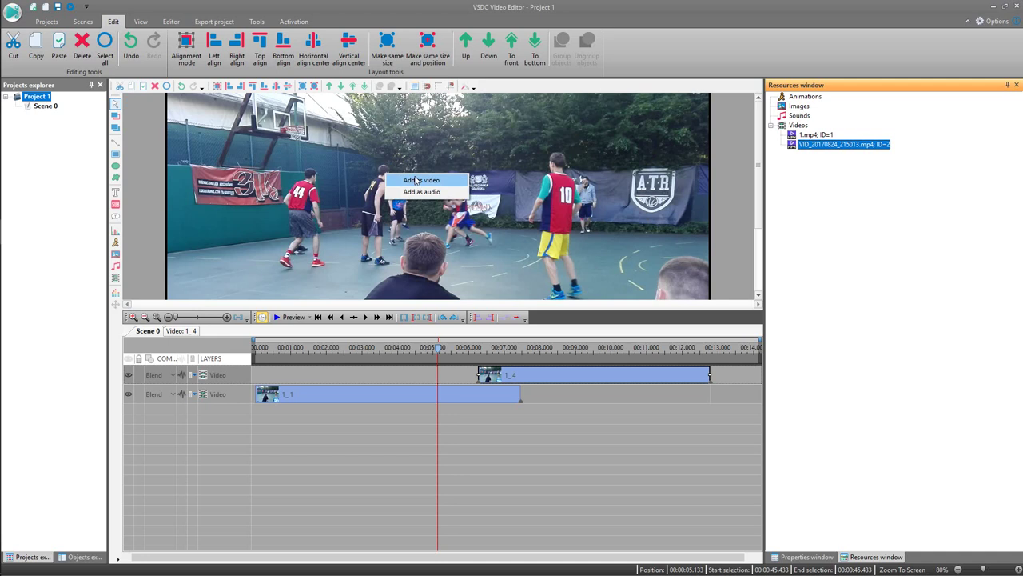
{"action": "left_click", "coordinate": [416, 181]}
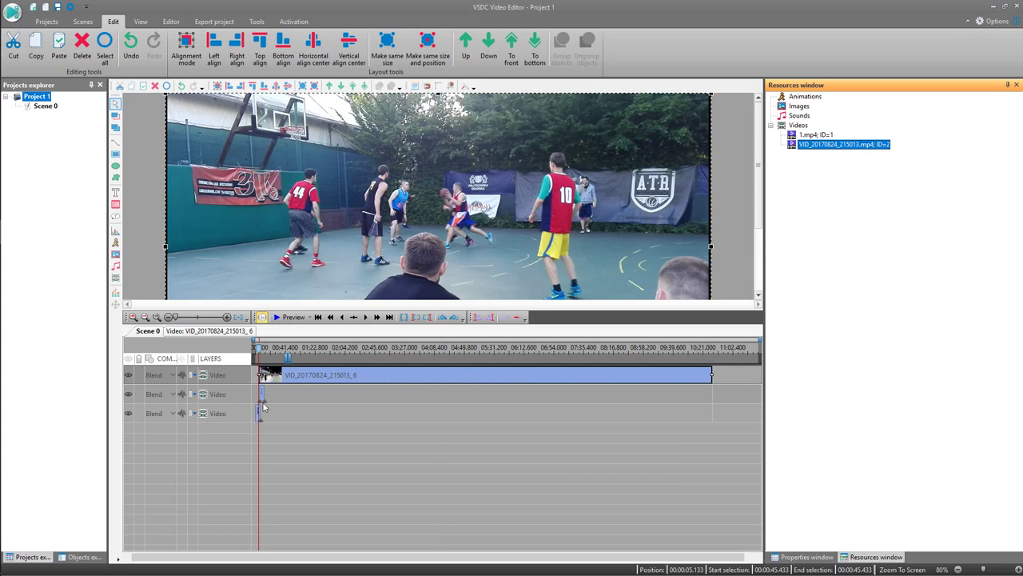
{"action": "left_click", "coordinate": [309, 393]}
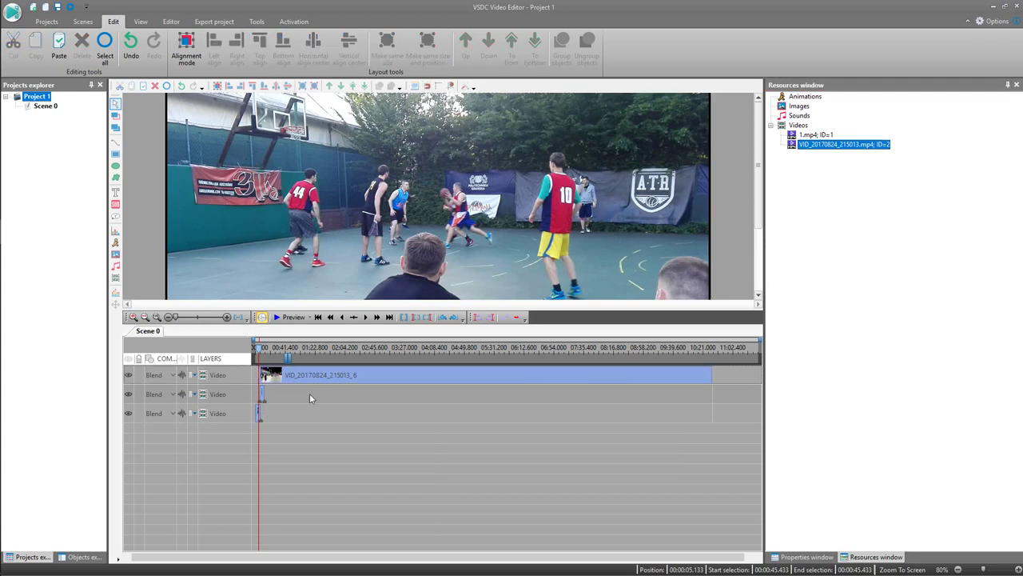
Step: Split the VID_20170824_215013 clip at 00:00:14.000 and delete its longer second part
{"action": "left_click_drag", "start_coordinate": [260, 352], "coordinate": [267, 351]}
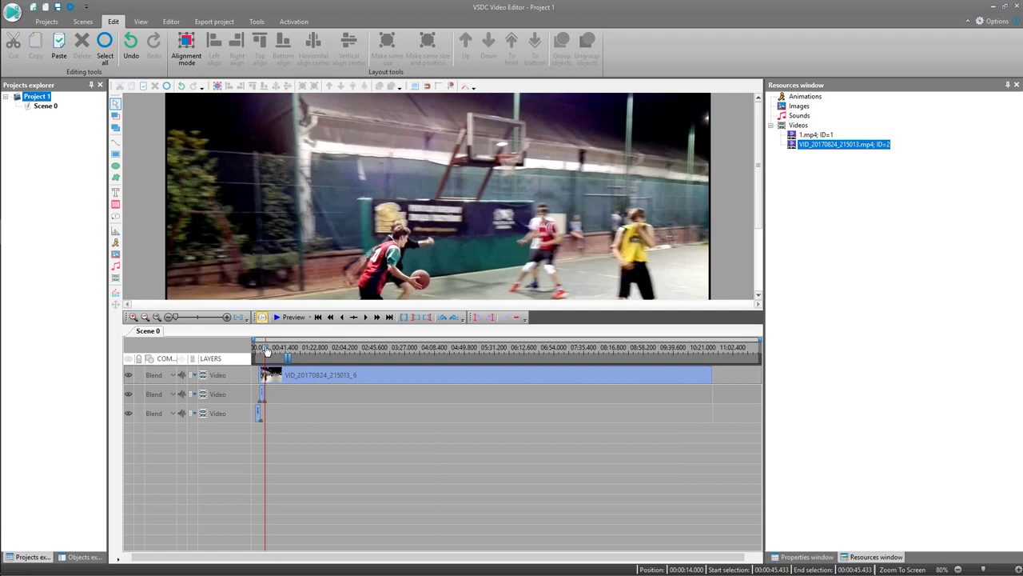
{"action": "left_click", "coordinate": [292, 381]}
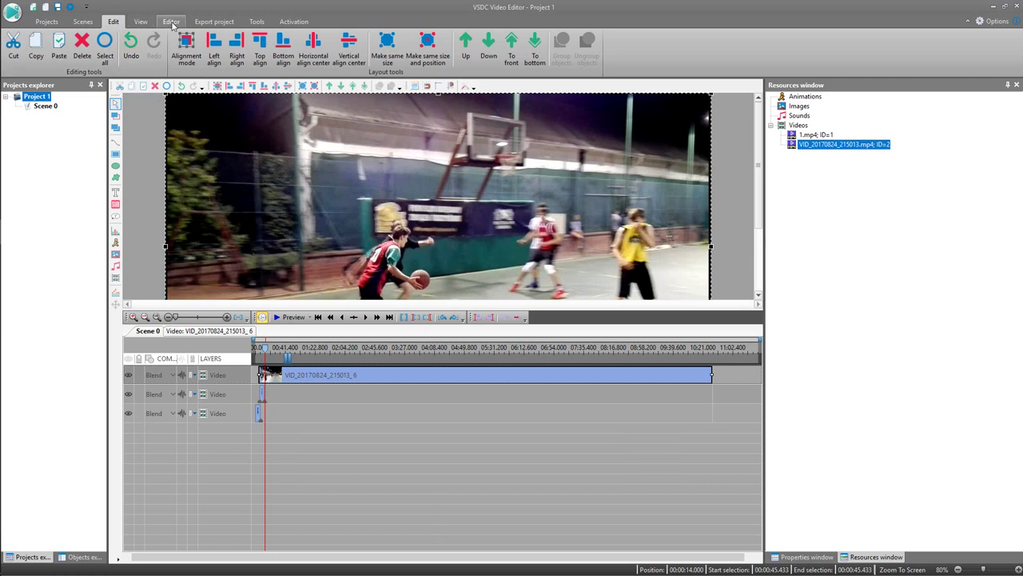
{"action": "left_click", "coordinate": [172, 22]}
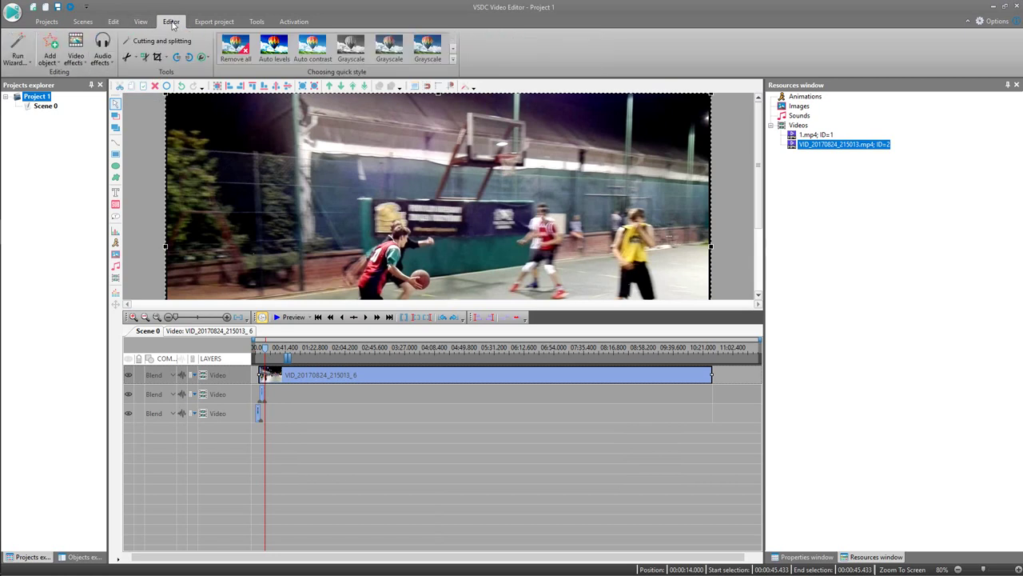
{"action": "left_click", "coordinate": [147, 60]}
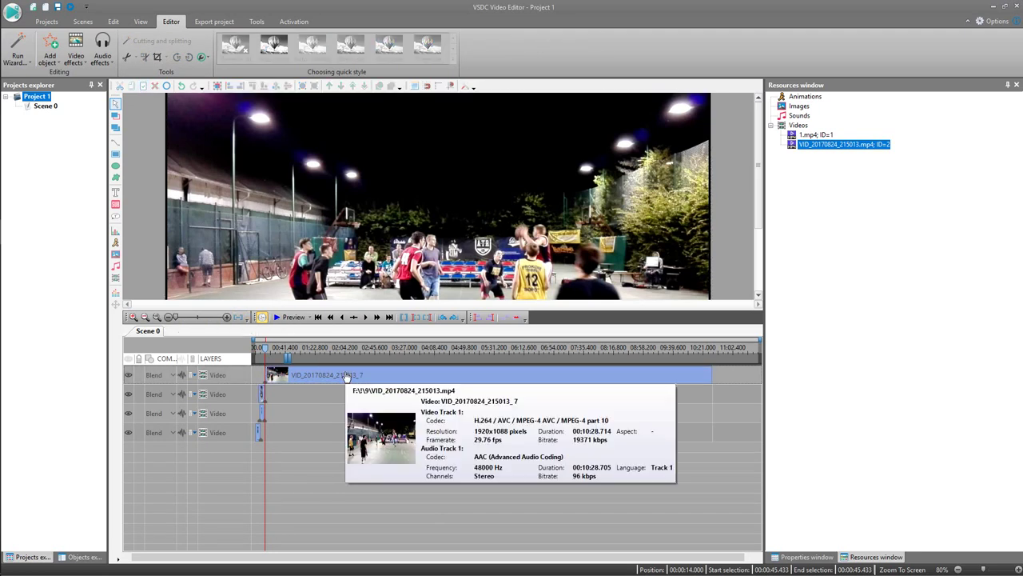
{"action": "left_click", "coordinate": [345, 376]}
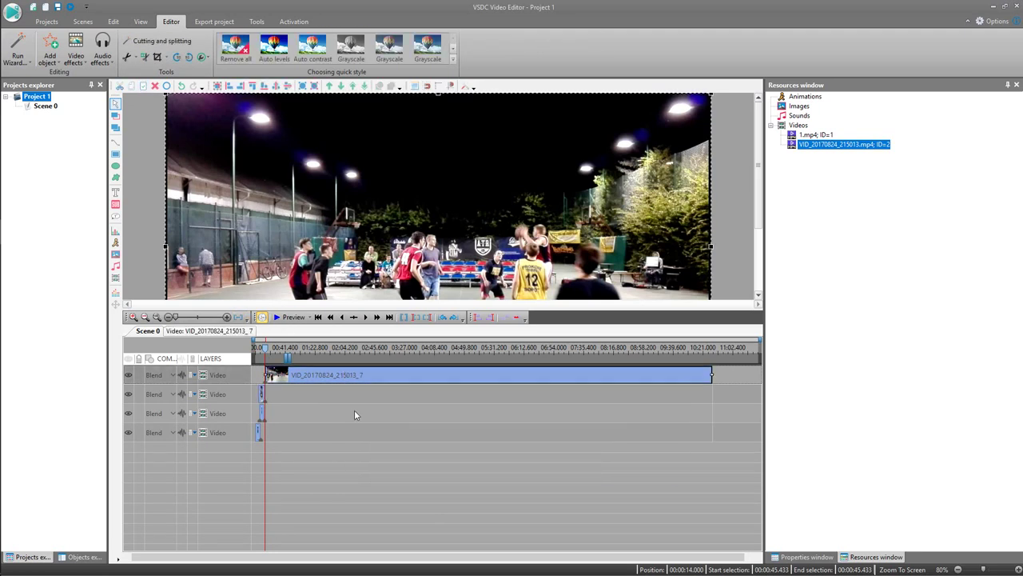
{"action": "key", "text": "Delete"}
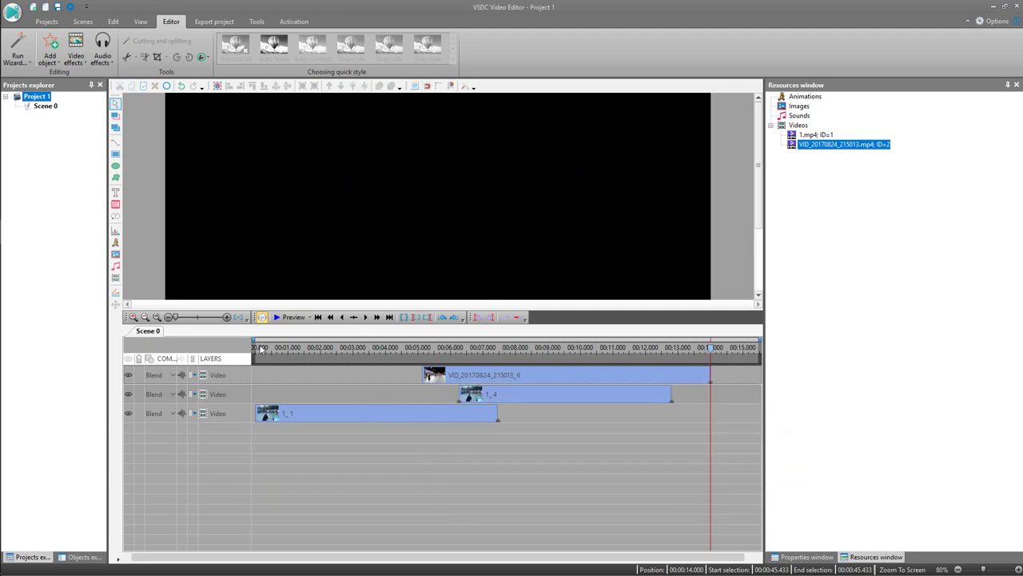
Step: Put the VID_20170824_215013 layer below clip 1_4's layer, and shift both clips so each start overlaps the end of the preceding clip
{"action": "left_click_drag", "start_coordinate": [214, 374], "coordinate": [215, 402]}
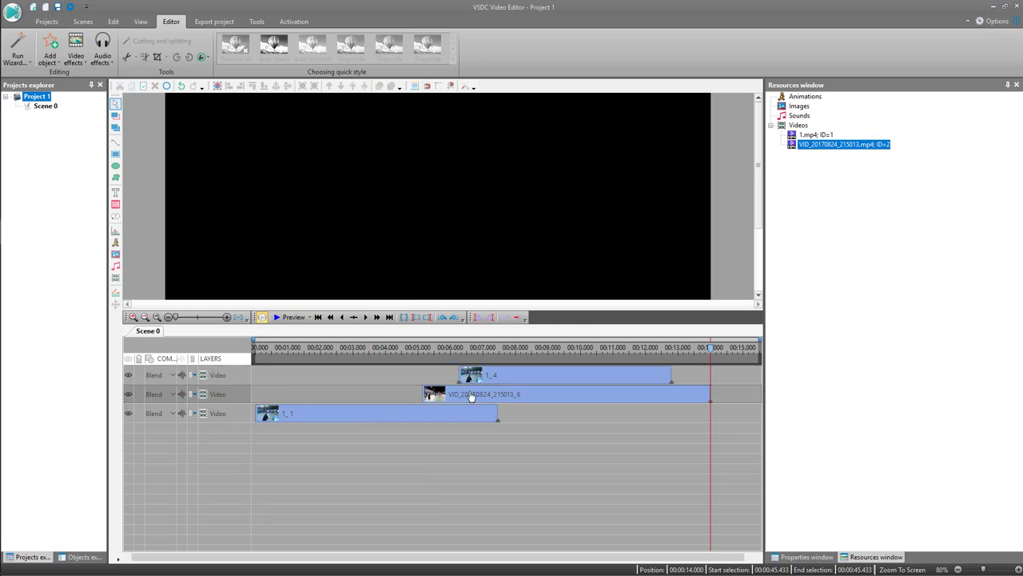
{"action": "left_click_drag", "start_coordinate": [552, 376], "coordinate": [690, 379]}
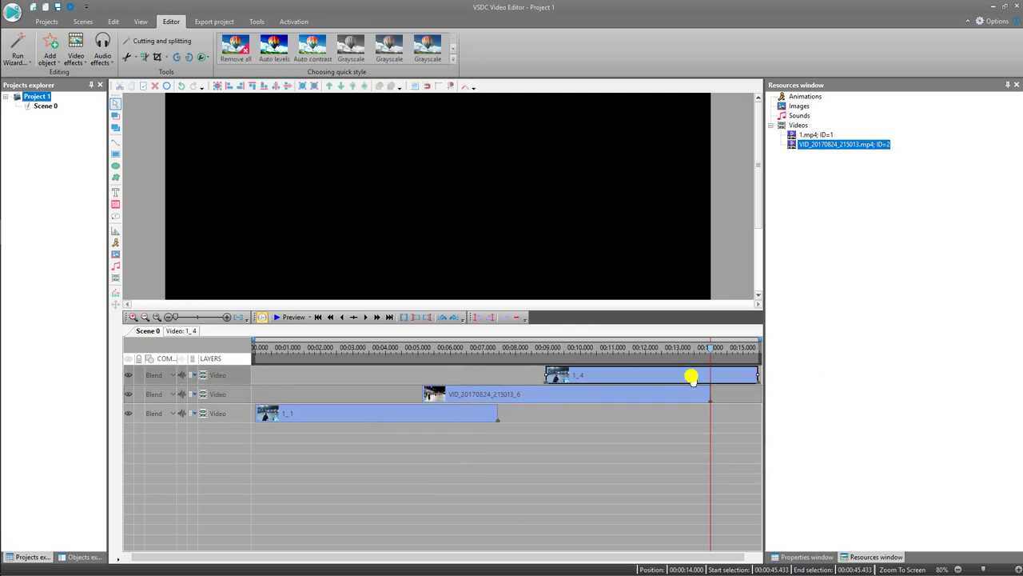
{"action": "left_click_drag", "start_coordinate": [599, 377], "coordinate": [640, 374]}
{"action": "left_click", "coordinate": [459, 395]}
{"action": "left_click_drag", "start_coordinate": [459, 396], "coordinate": [484, 395]}
{"action": "left_click_drag", "start_coordinate": [592, 376], "coordinate": [629, 380]}
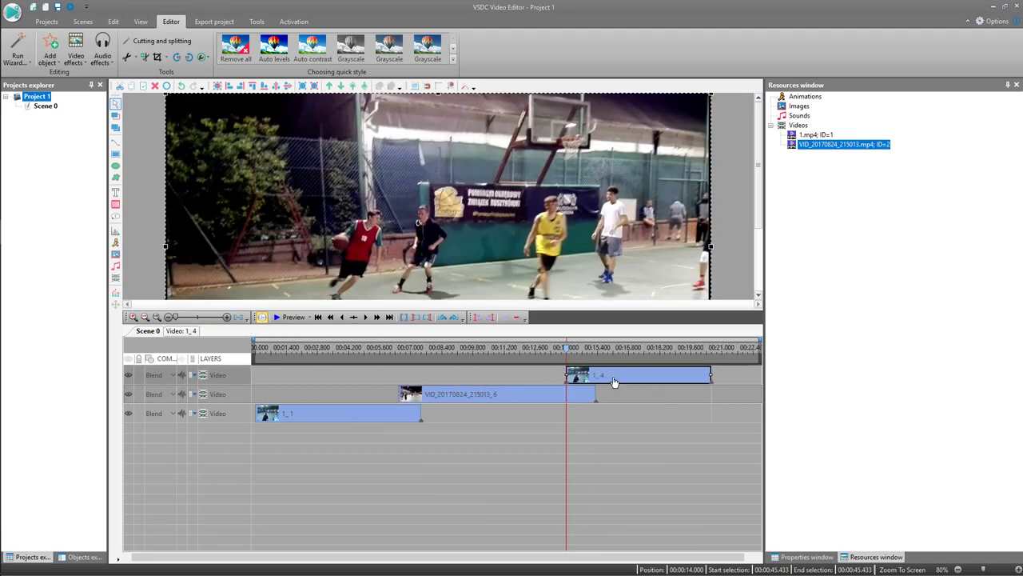
{"action": "left_click_drag", "start_coordinate": [419, 395], "coordinate": [415, 393]}
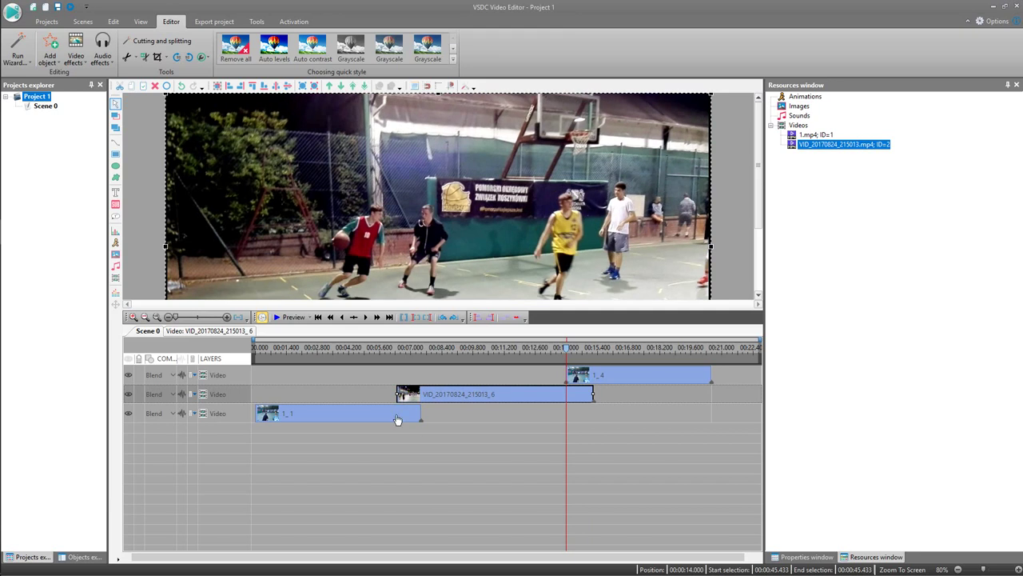
Step: Add a Fade out transparency effect to clip 1_1, positioned to scene end with a duration of 00:00:03.000
{"action": "mouse_move", "coordinate": [401, 416]}
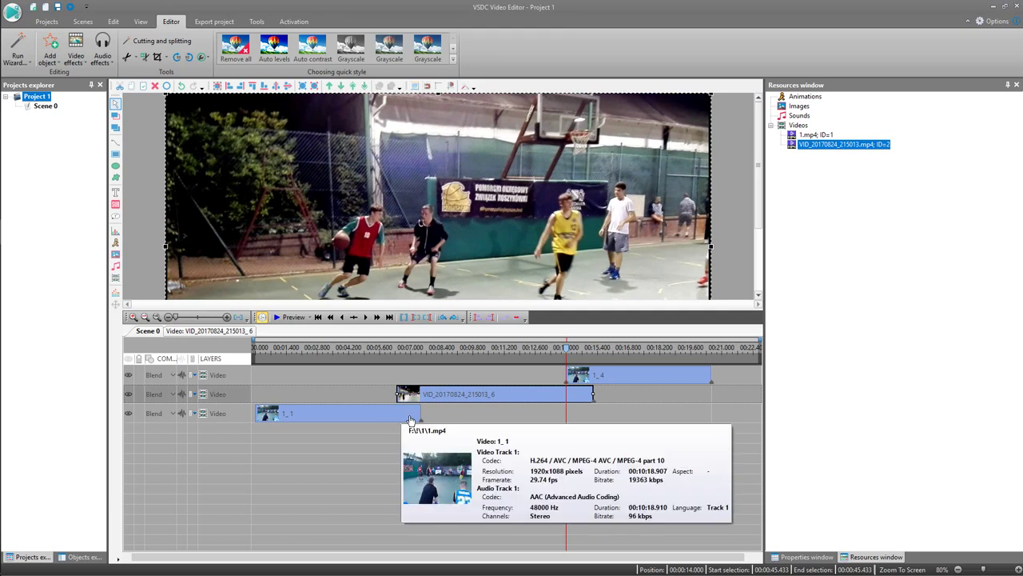
{"action": "left_click", "coordinate": [409, 419]}
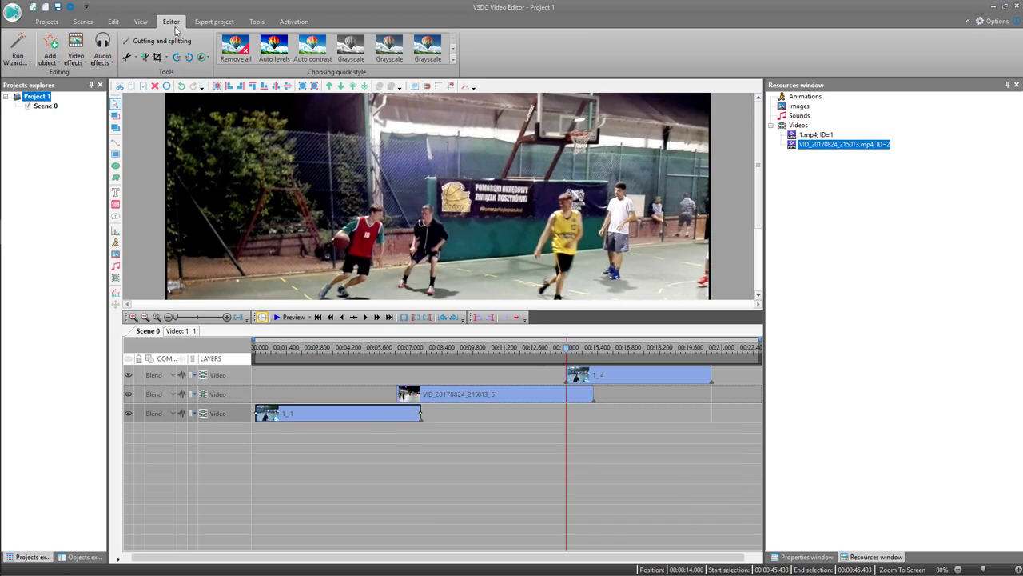
{"action": "left_click", "coordinate": [80, 44]}
{"action": "mouse_move", "coordinate": [110, 138]}
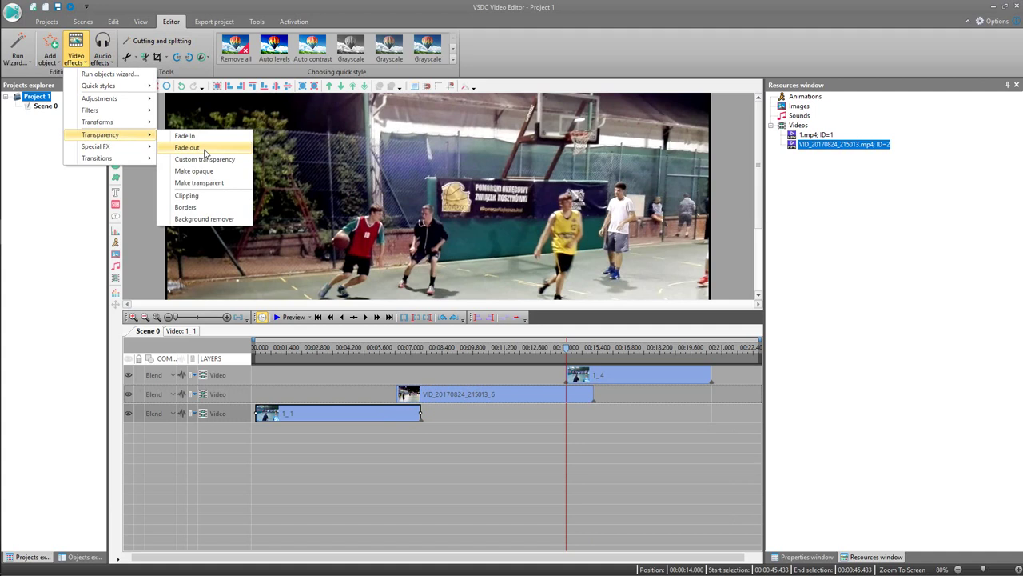
{"action": "left_click", "coordinate": [187, 148]}
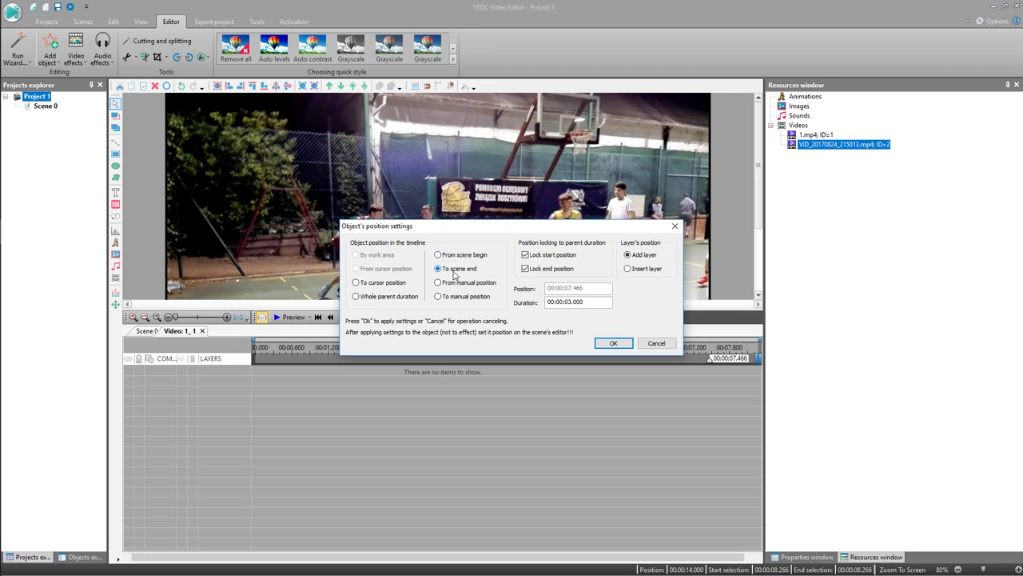
{"action": "left_click", "coordinate": [613, 343]}
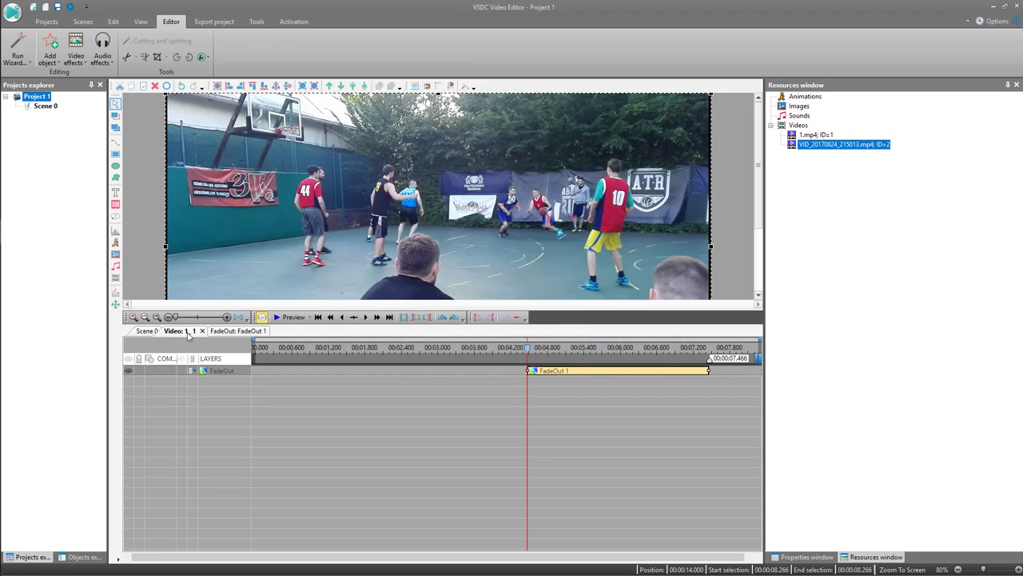
Step: Return to the scene timeline and shift the VID_20170824_215013 clip earlier to start at about 00:00:05.566, overlapping more of clip 1_1
{"action": "left_click", "coordinate": [145, 330]}
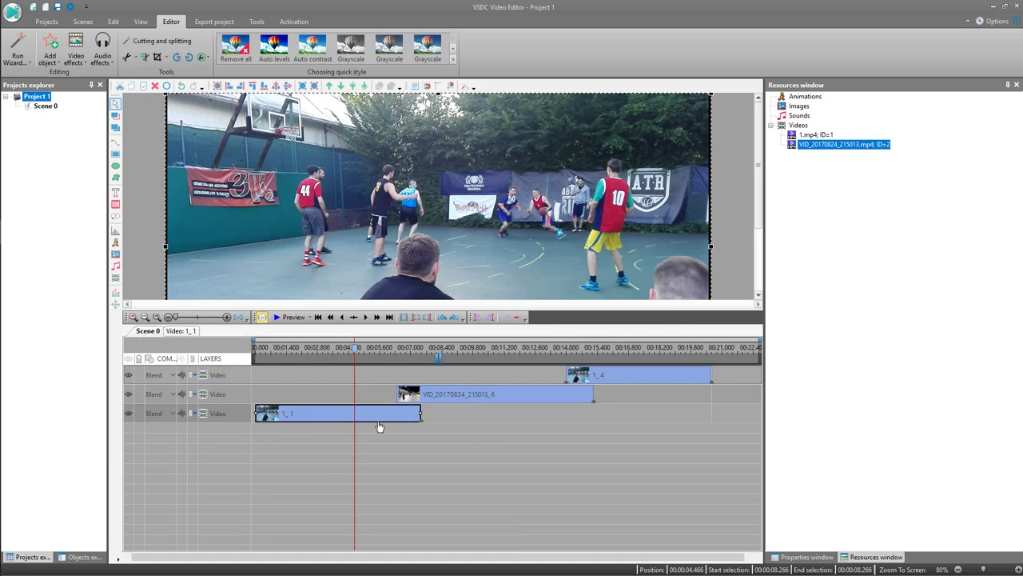
{"action": "mouse_move", "coordinate": [355, 420]}
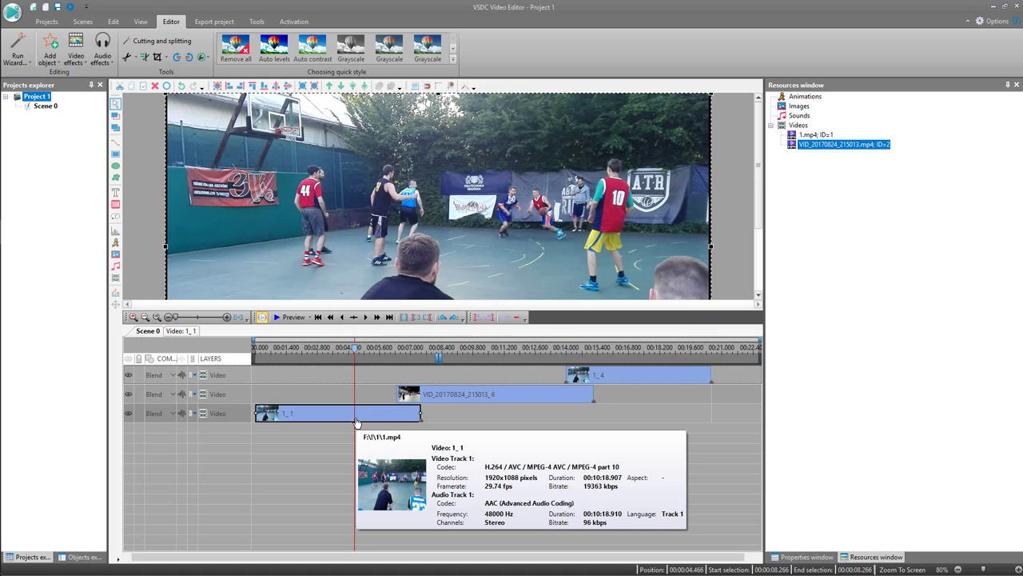
{"action": "mouse_move", "coordinate": [438, 397]}
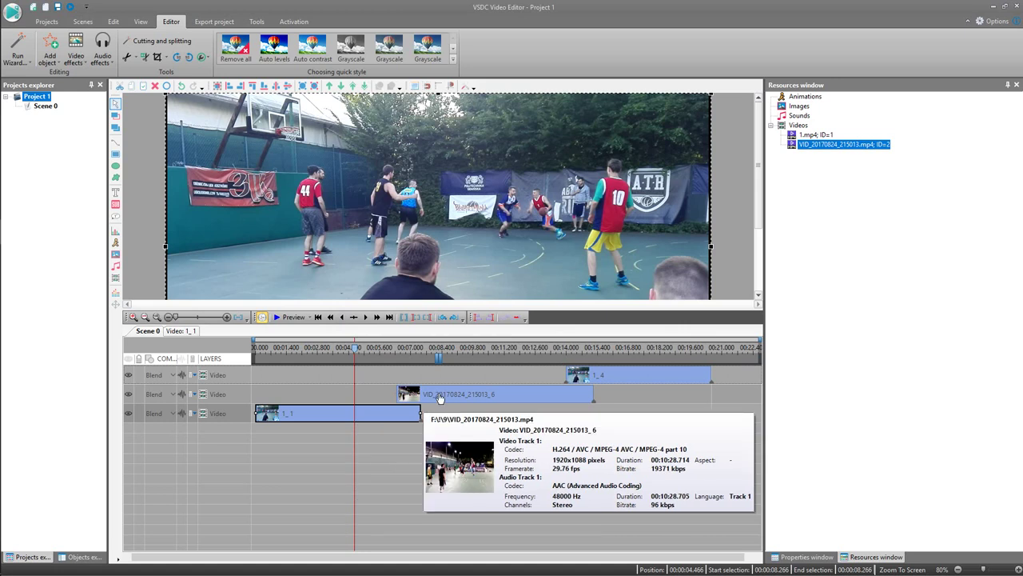
{"action": "mouse_move", "coordinate": [439, 397]}
{"action": "left_mouse_down"}
{"action": "mouse_move", "coordinate": [480, 391]}
{"action": "mouse_move", "coordinate": [439, 392]}
{"action": "left_mouse_up"}
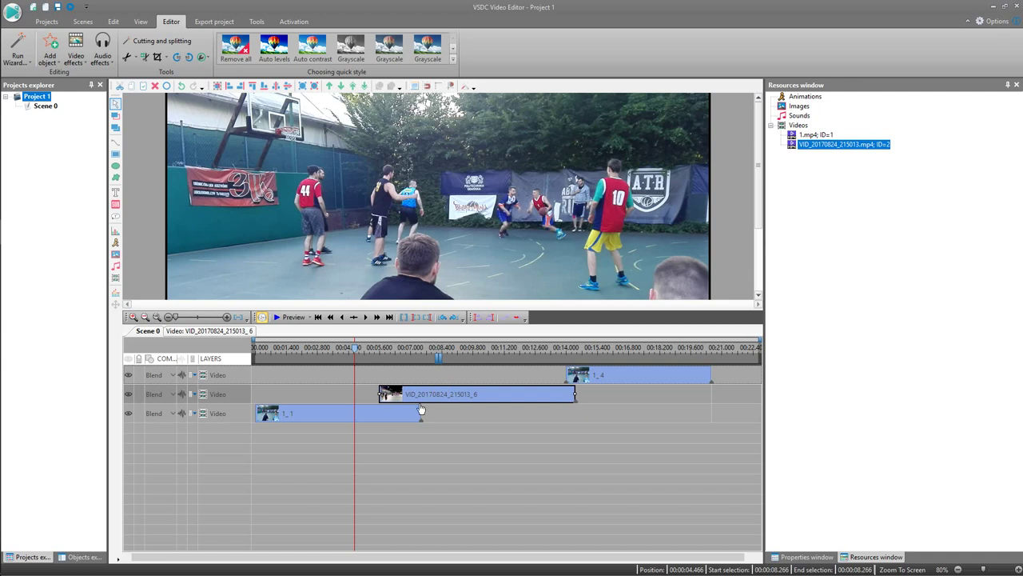
Step: Set the duration of clip 1_1's Fade out effect to 00:00:02.000 and move the effect to the end of the clip
{"action": "left_click", "coordinate": [389, 419]}
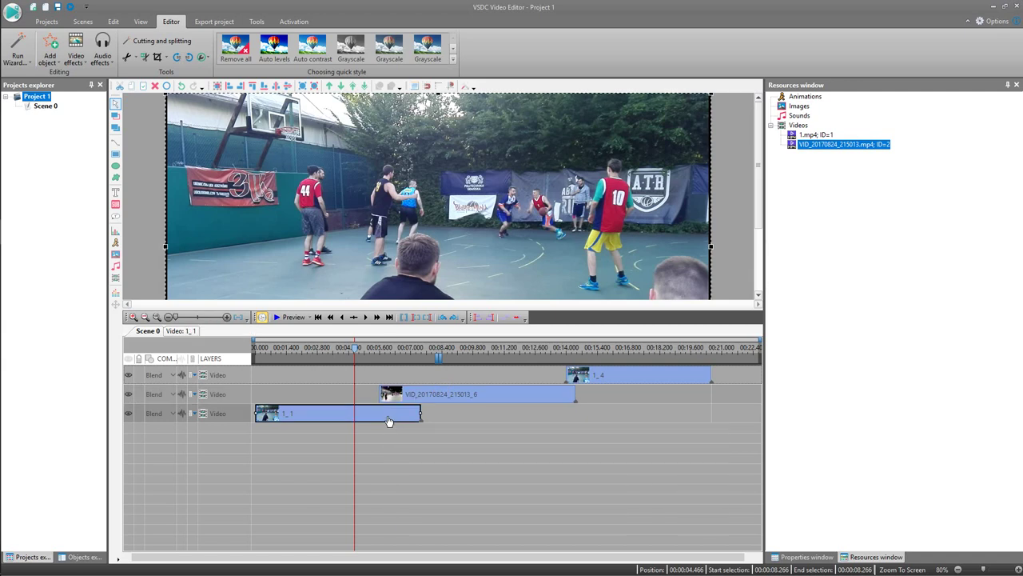
{"action": "double_click", "coordinate": [388, 418]}
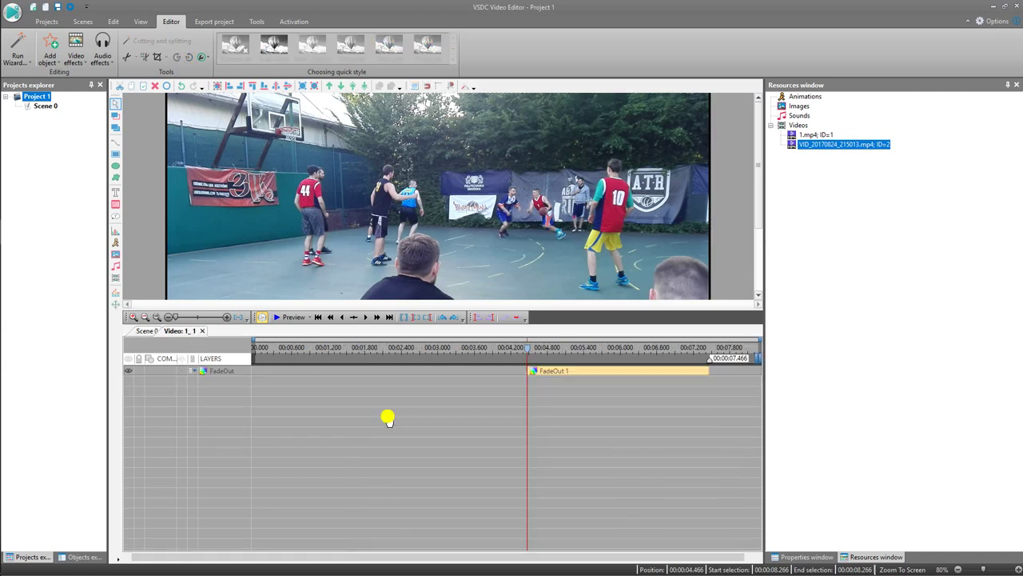
{"action": "left_click", "coordinate": [563, 371]}
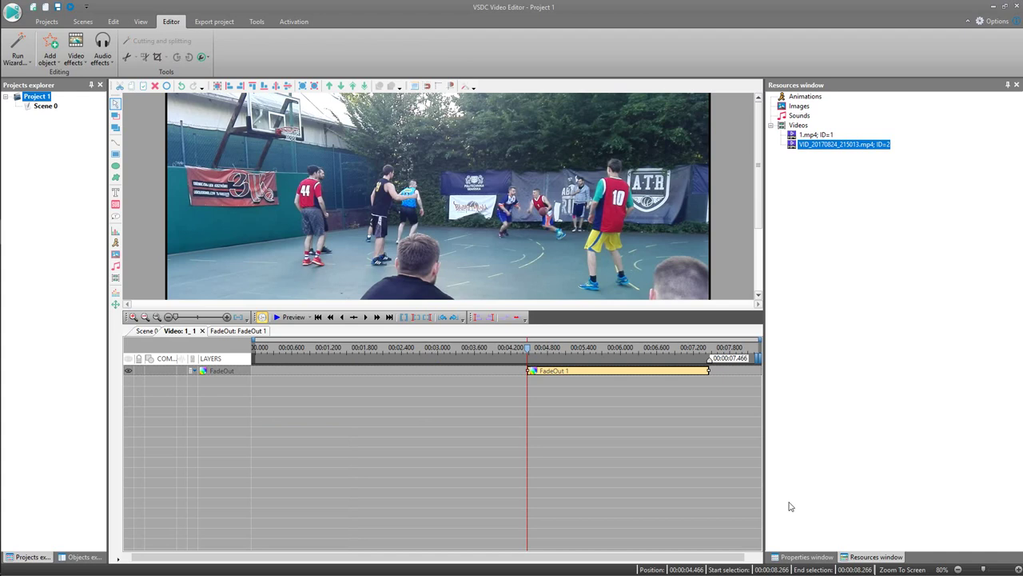
{"action": "left_click", "coordinate": [806, 557]}
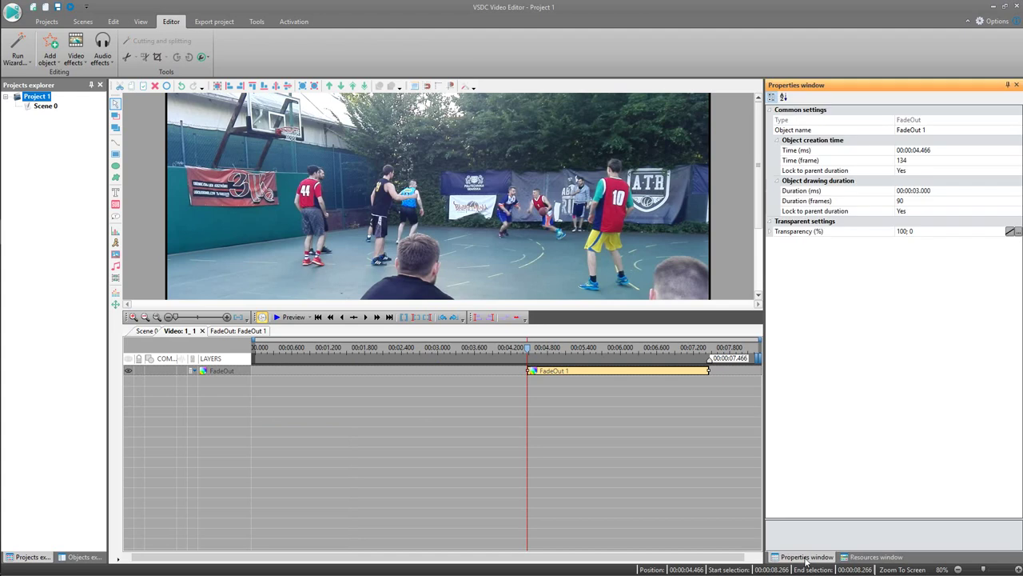
{"action": "left_click", "coordinate": [918, 191]}
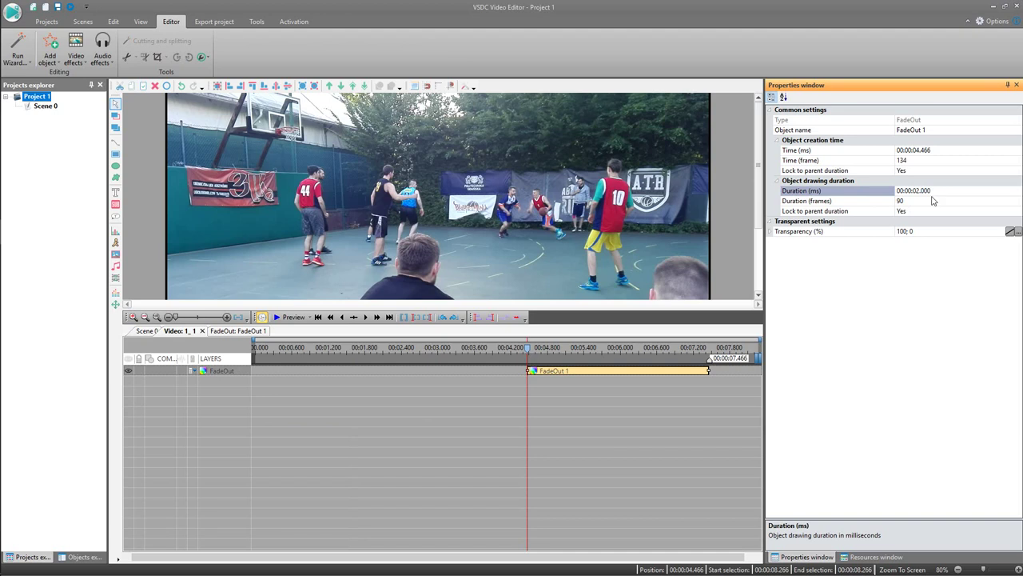
{"action": "key", "text": "Return"}
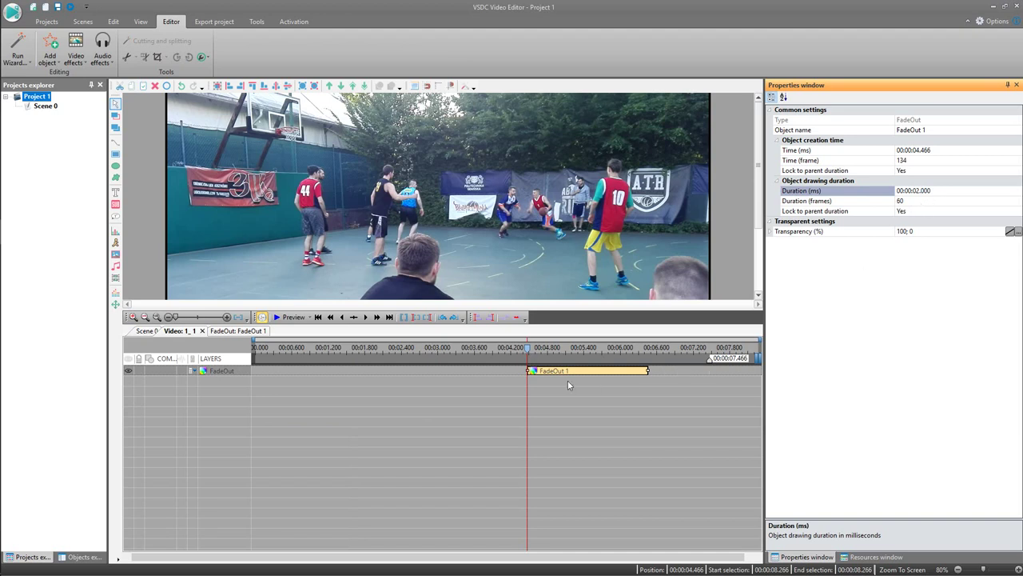
{"action": "left_click_drag", "start_coordinate": [605, 377], "coordinate": [646, 385]}
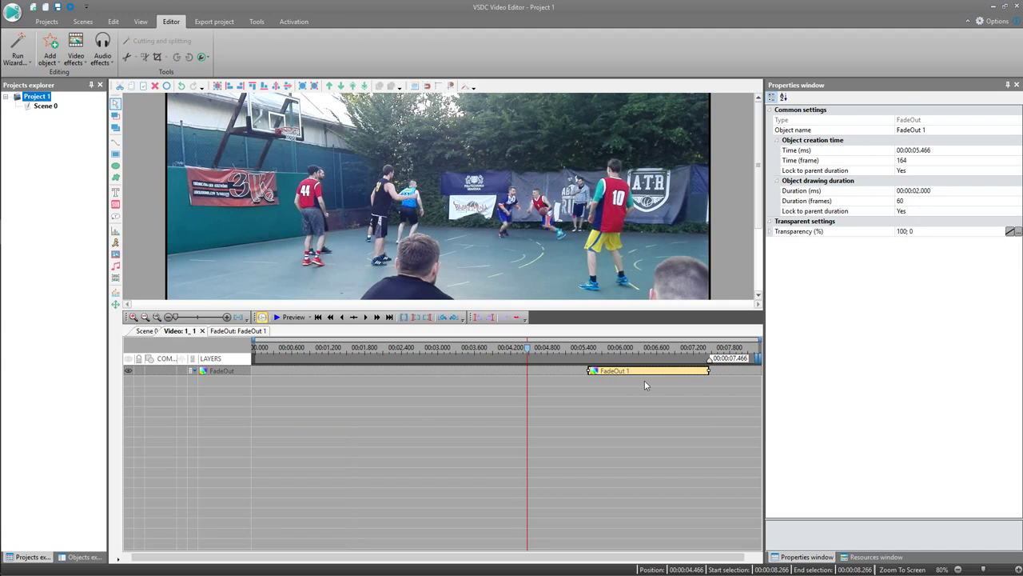
Step: Return to the scene, preview the fade between the first two clips, and close the preview
{"action": "left_click", "coordinate": [152, 334]}
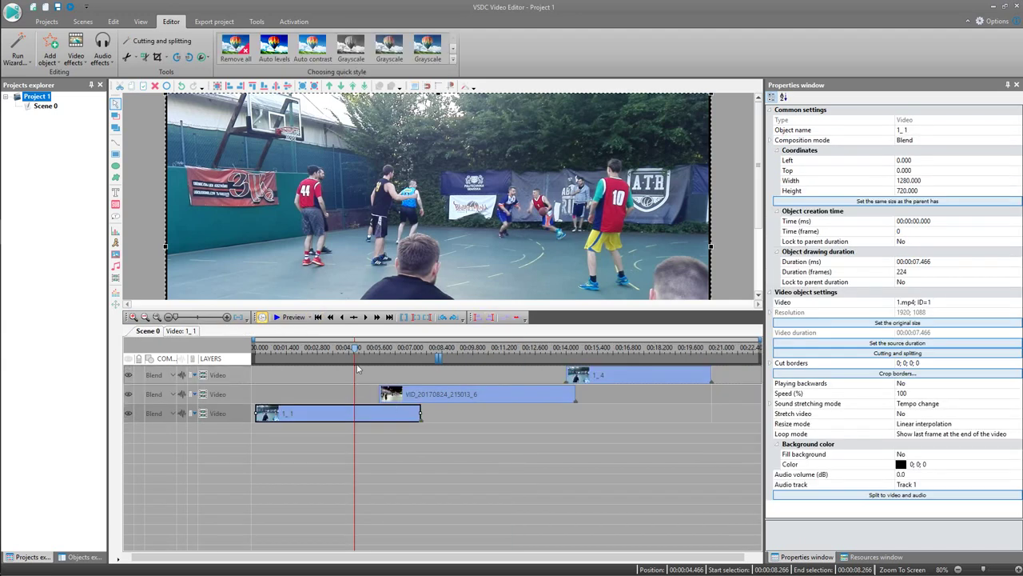
{"action": "left_click", "coordinate": [282, 316]}
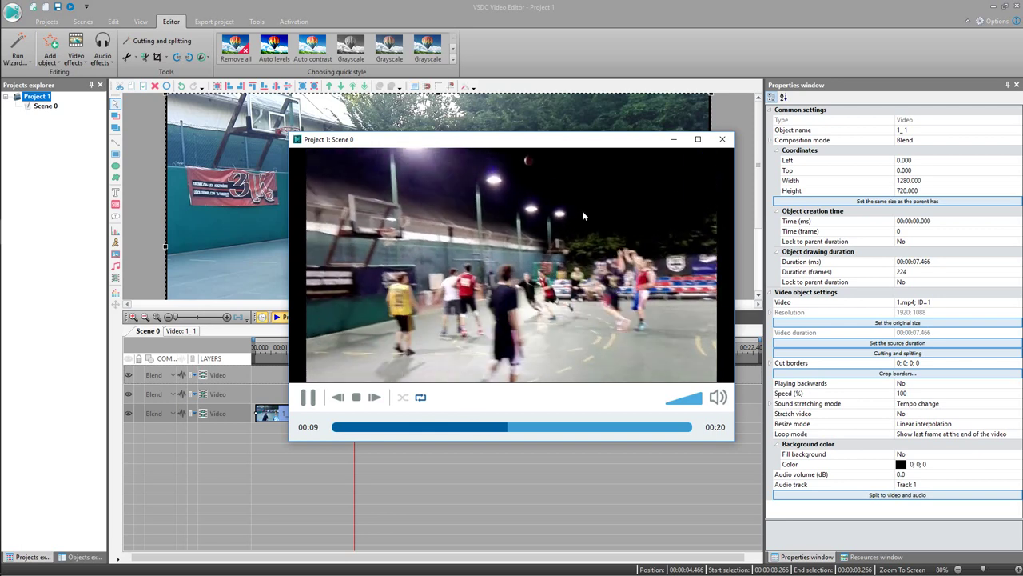
{"action": "left_click", "coordinate": [721, 140]}
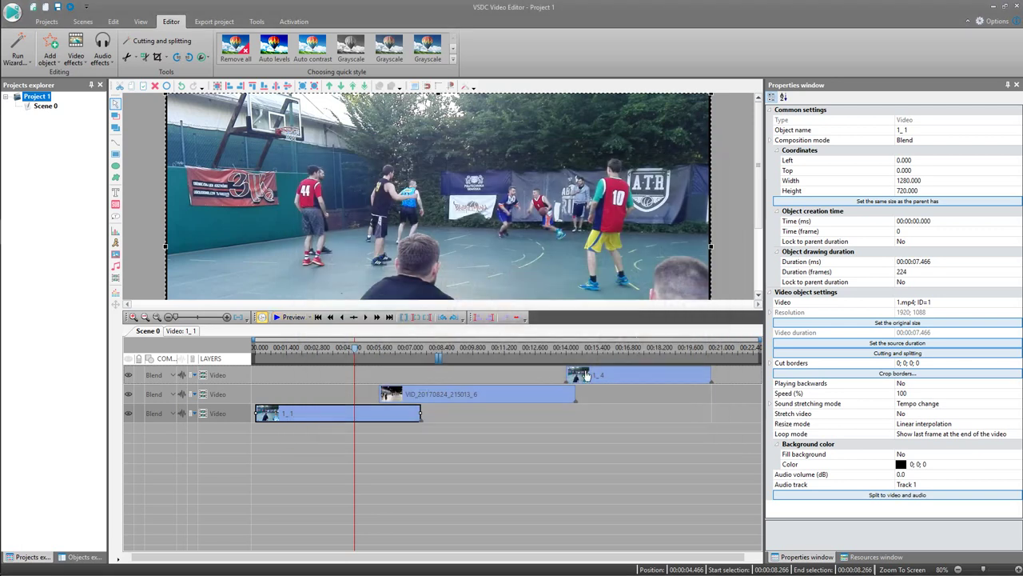
Step: Shift clip 1_4 earlier to start at 00:00:13.200 and place the timeline cursor at its start
{"action": "left_click_drag", "start_coordinate": [579, 372], "coordinate": [560, 370]}
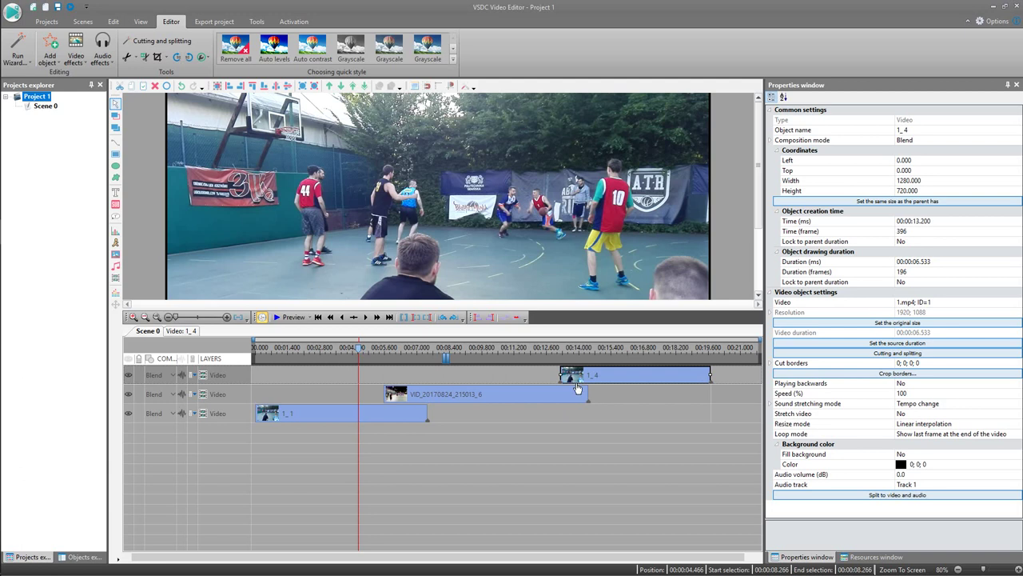
{"action": "left_click", "coordinate": [560, 350]}
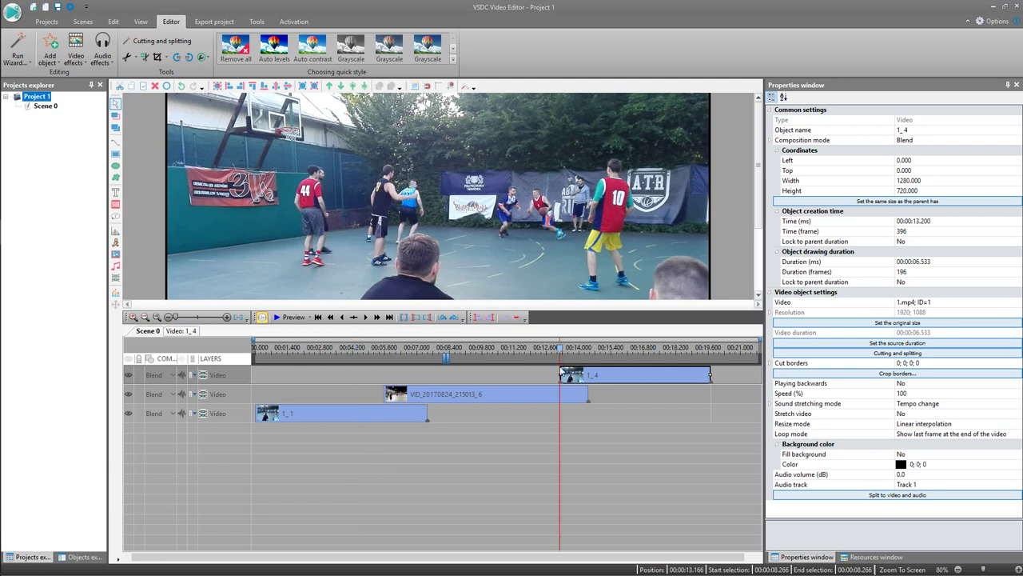
Step: Add a Push transition to the VID_20170824_215013 clip, positioned to scene end with a duration of 00:00:03.000
{"action": "left_click", "coordinate": [553, 397]}
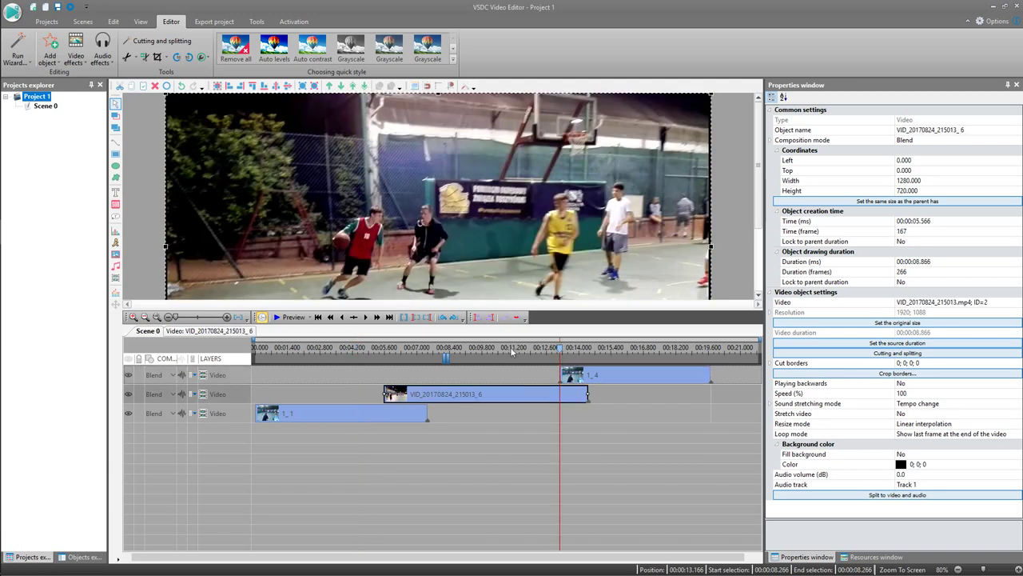
{"action": "mouse_move", "coordinate": [544, 397]}
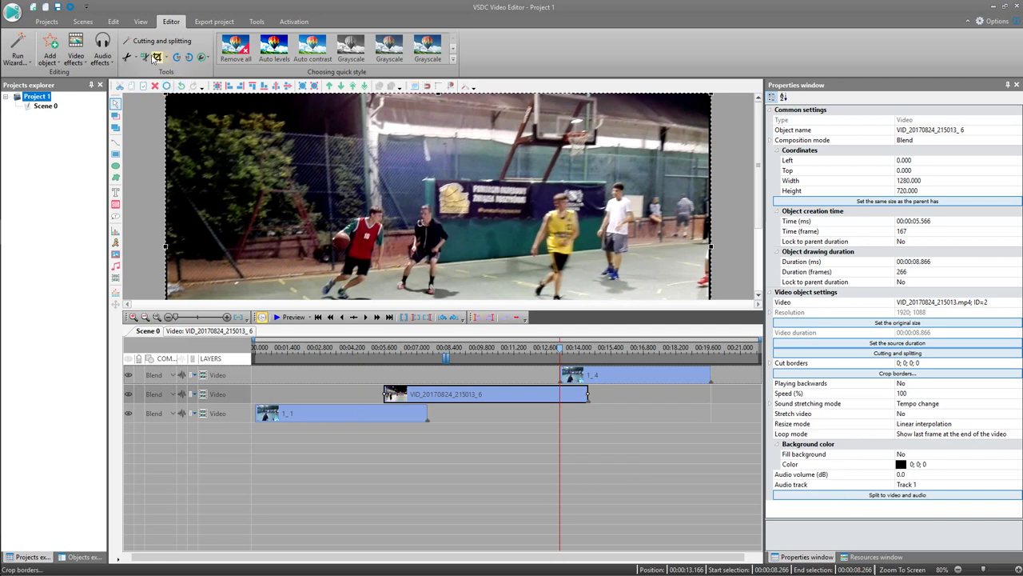
{"action": "left_click", "coordinate": [75, 53]}
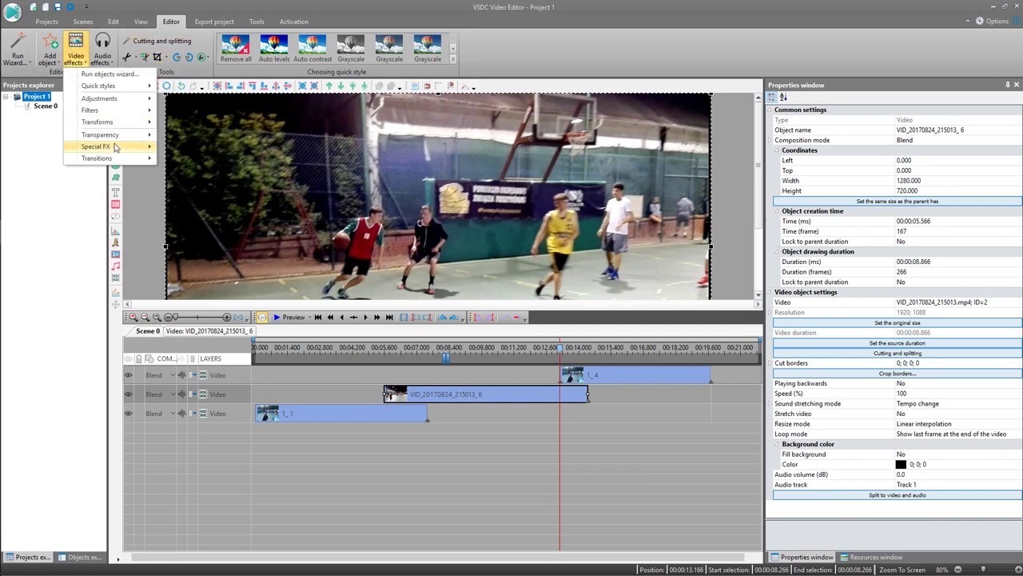
{"action": "mouse_move", "coordinate": [117, 159]}
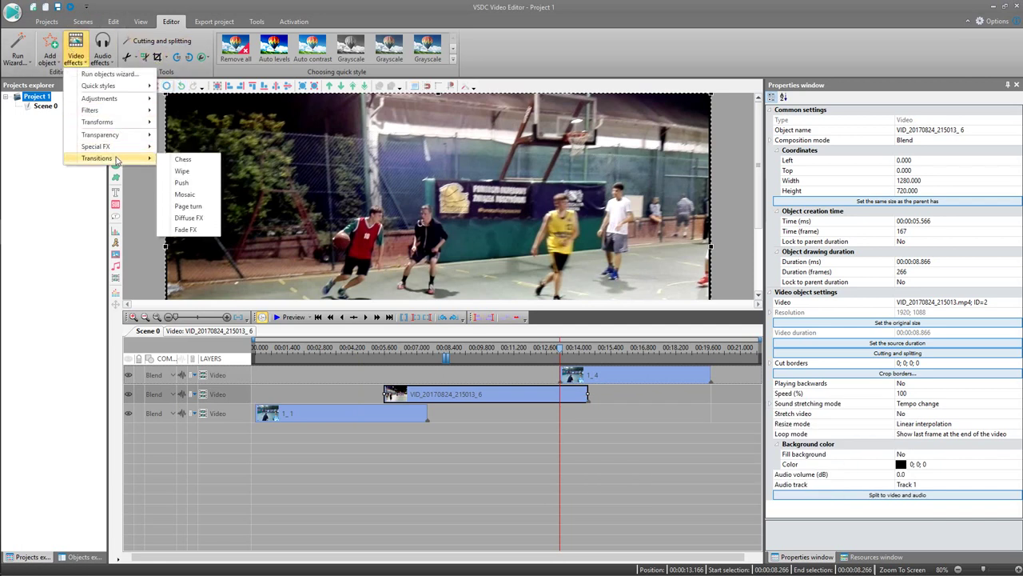
{"action": "left_click", "coordinate": [182, 182]}
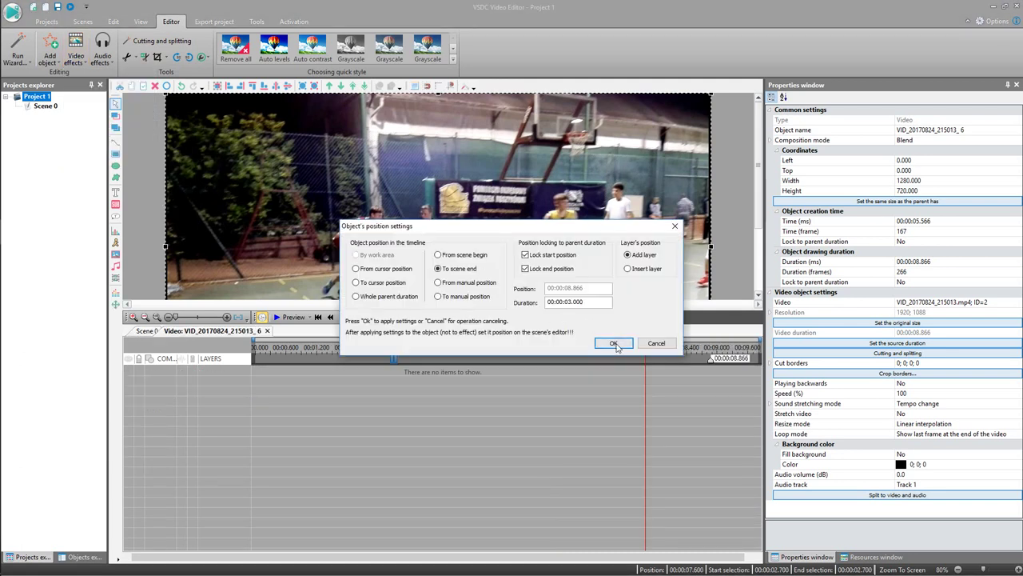
{"action": "left_click", "coordinate": [613, 343]}
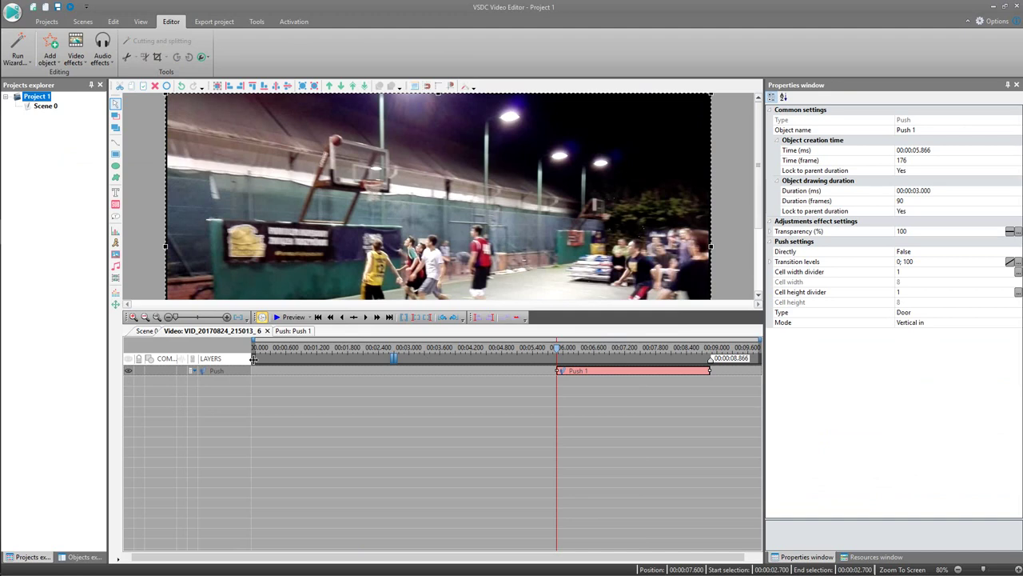
Step: Return to the scene, preview the Push transition into clip 1_4, and close the preview
{"action": "left_click", "coordinate": [147, 330]}
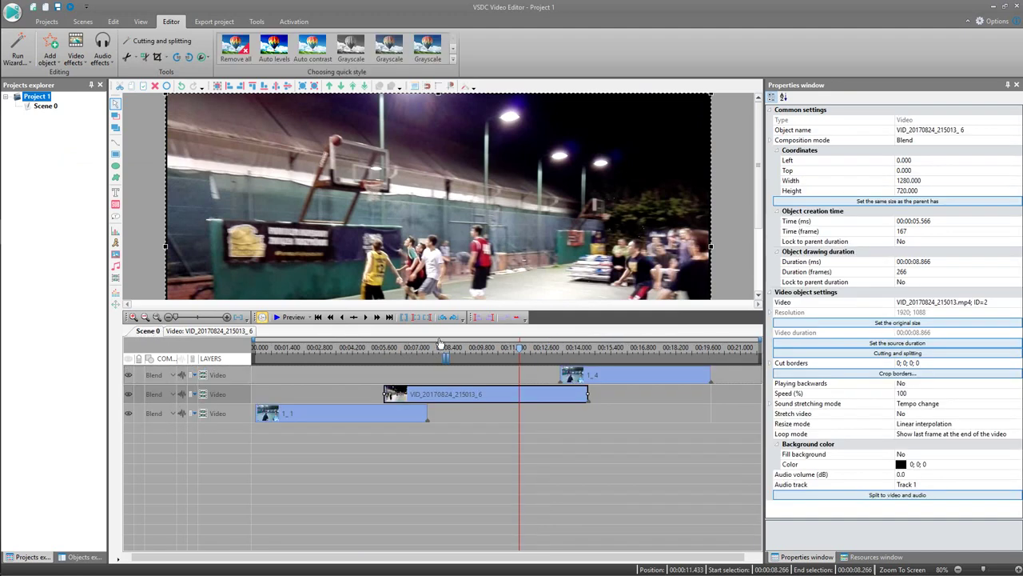
{"action": "left_click", "coordinate": [278, 317]}
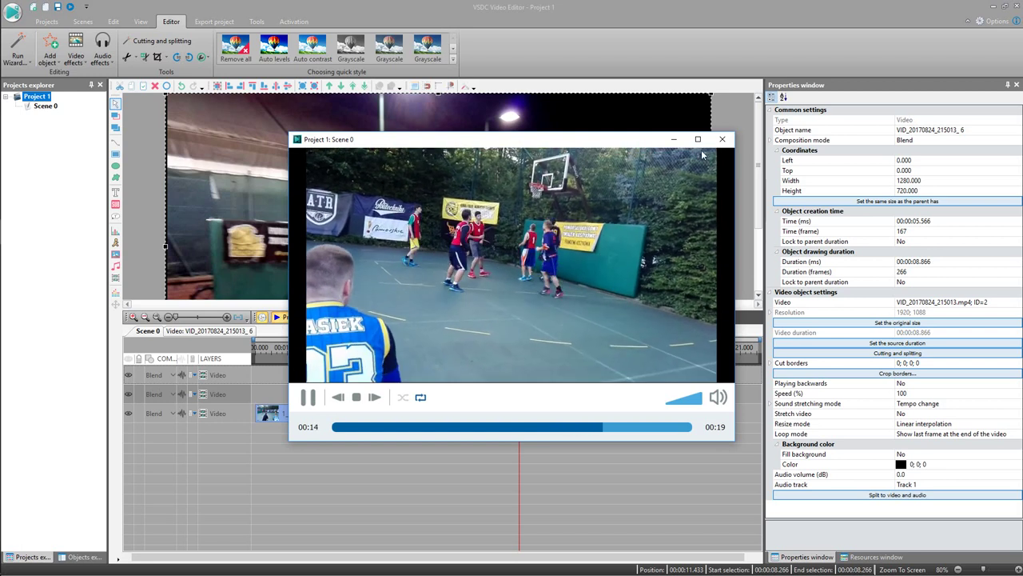
{"action": "left_click", "coordinate": [723, 139]}
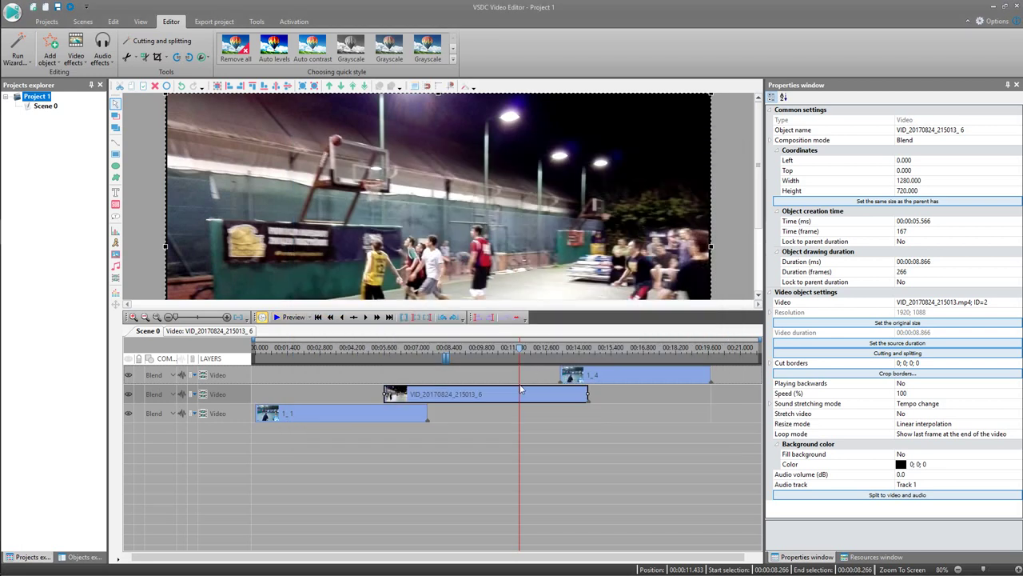
Step: Shift clip 1_4 earlier to start at 00:00:11.433, and preview the transition with the cursor at 00:00:10.833
{"action": "left_click_drag", "start_coordinate": [614, 370], "coordinate": [565, 370]}
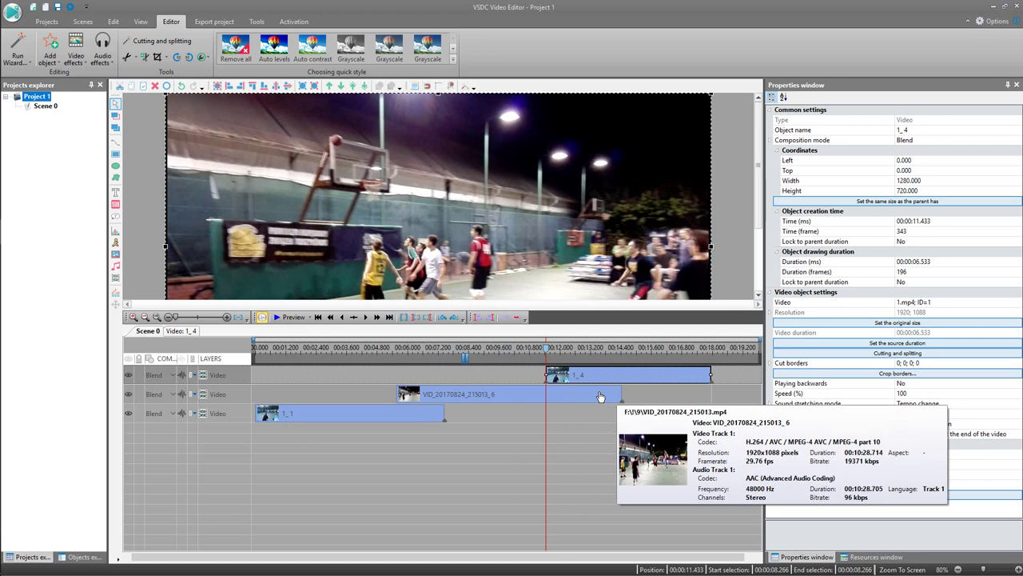
{"action": "left_click_drag", "start_coordinate": [545, 347], "coordinate": [530, 347]}
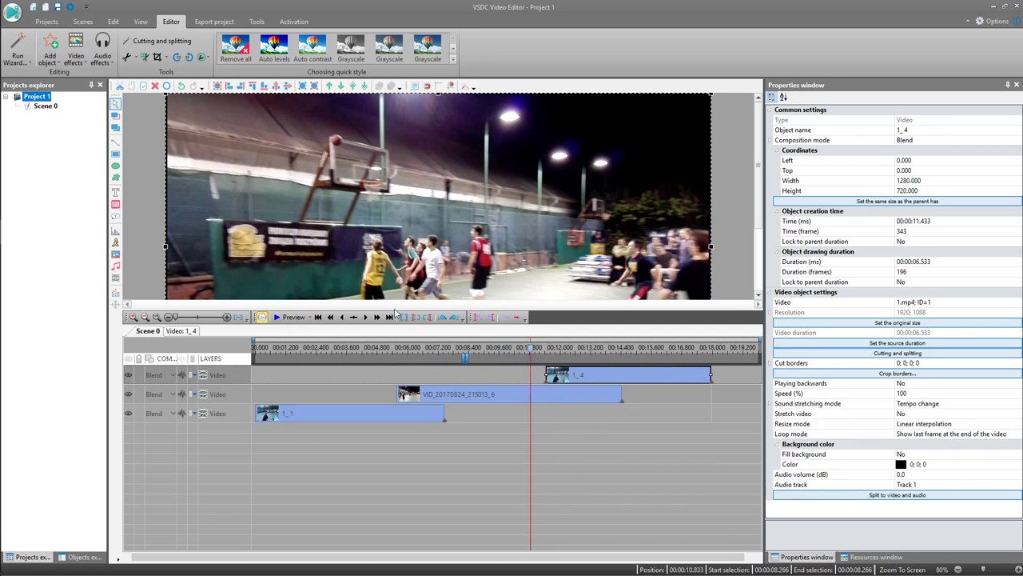
{"action": "left_click", "coordinate": [292, 317]}
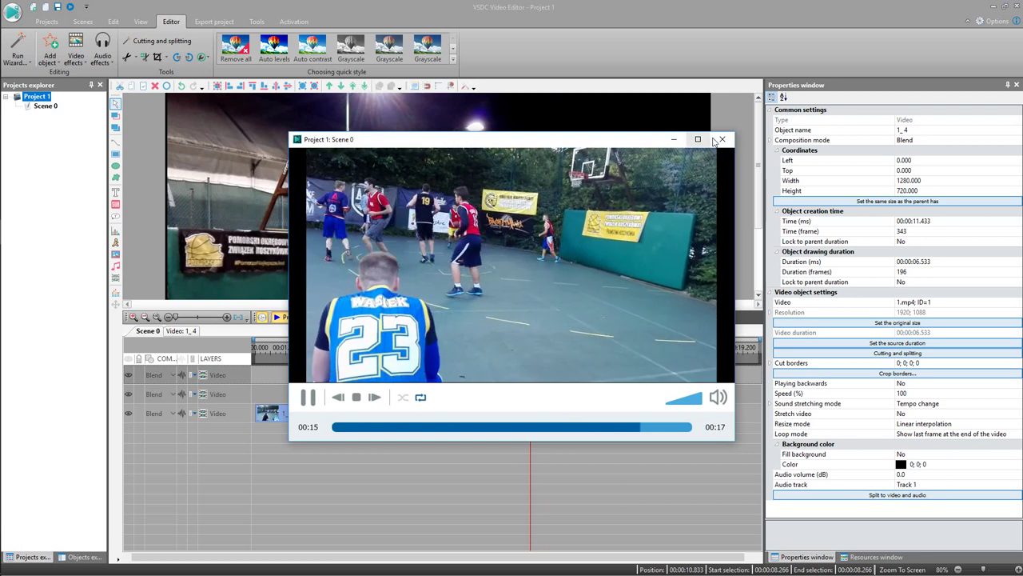
{"action": "left_click", "coordinate": [721, 139]}
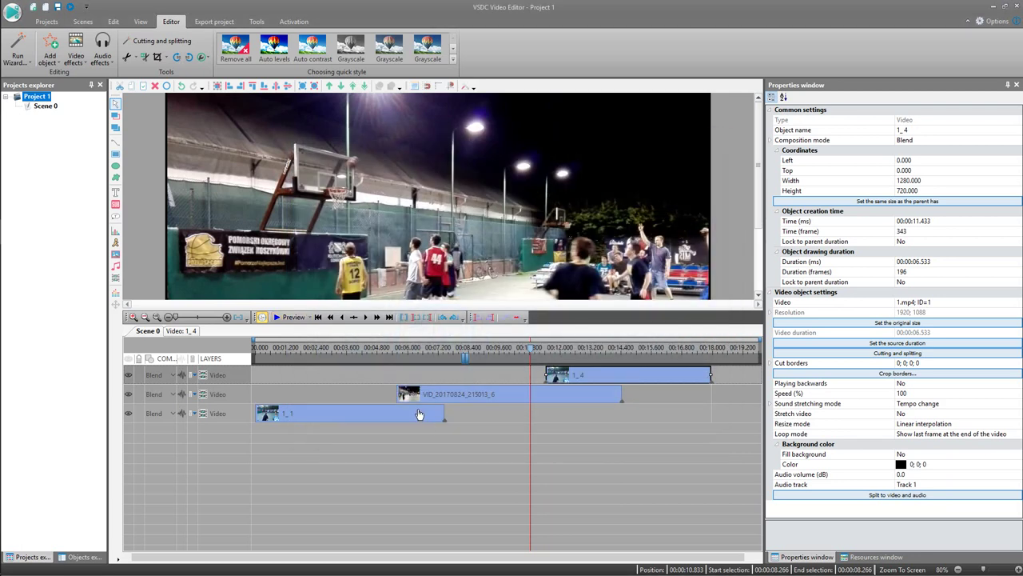
Step: Examine clip 1_1 in the Cutting and splitting window, and close the window without applying changes
{"action": "mouse_move", "coordinate": [592, 377]}
{"action": "left_click", "coordinate": [361, 414]}
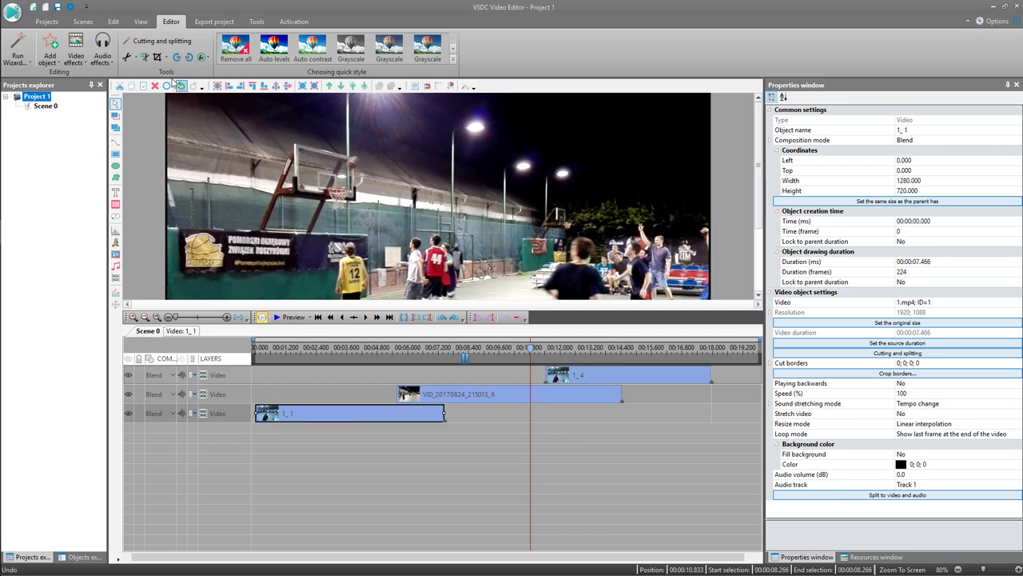
{"action": "left_click", "coordinate": [152, 41]}
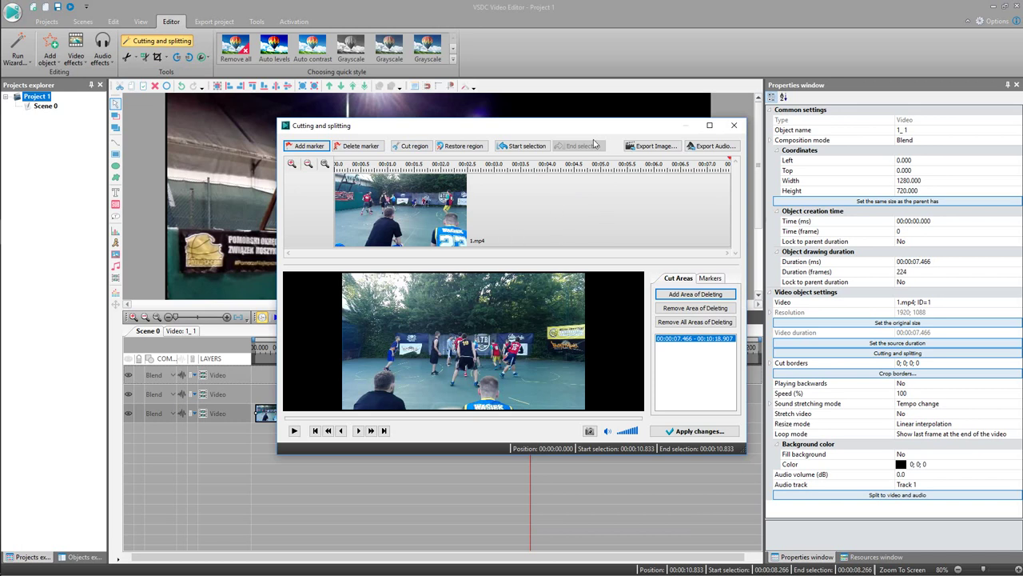
{"action": "left_click_drag", "start_coordinate": [592, 130], "coordinate": [487, 140]}
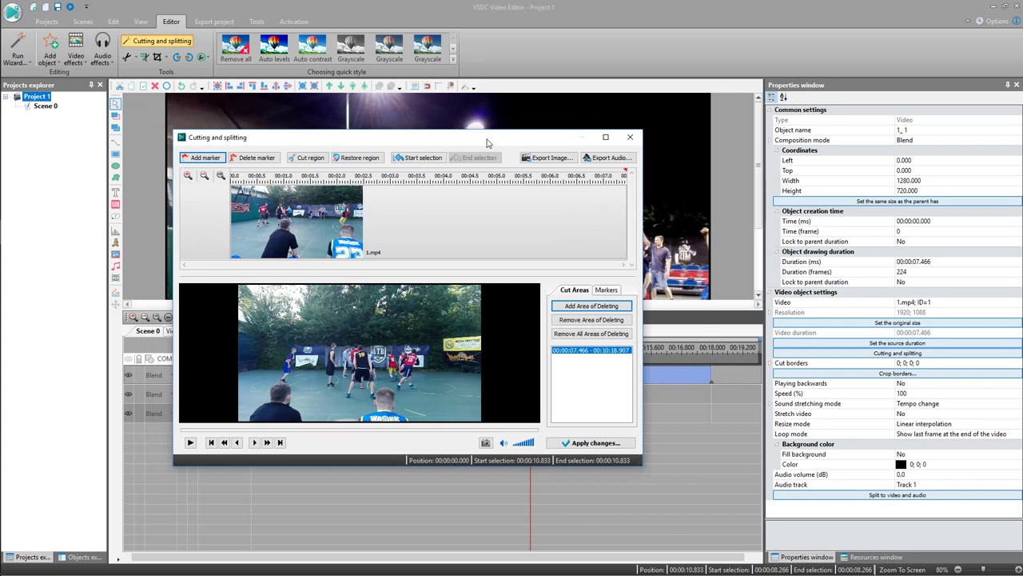
{"action": "left_click", "coordinate": [630, 137]}
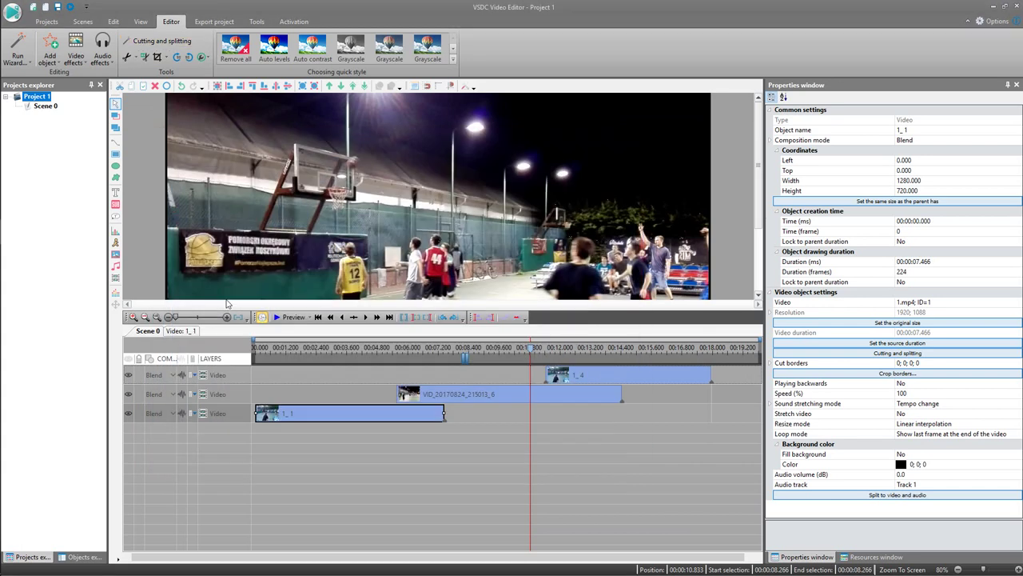
Step: Open the project's export settings and keep the profile High Quality - Video: XviD MPEG4; Audio: MP3 - 224 kbps for AVI output
{"action": "left_click", "coordinate": [214, 21]}
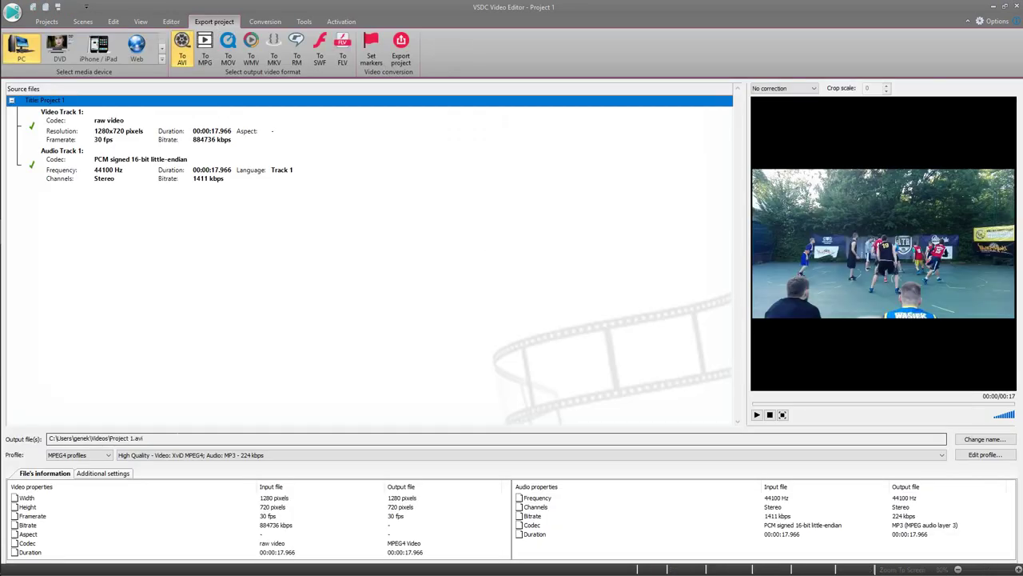
{"action": "left_click", "coordinate": [202, 456]}
{"action": "left_click", "coordinate": [202, 464]}
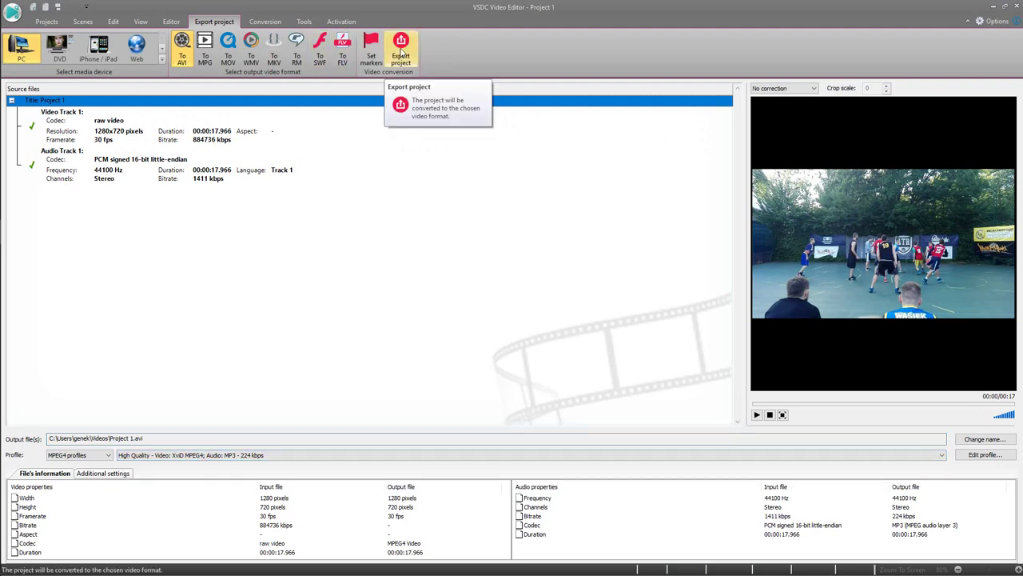
Step: Switch to the tutorial contents list vsdc_index.odt in LibreOffice Writer
{"action": "key", "text": "alt+Tab"}
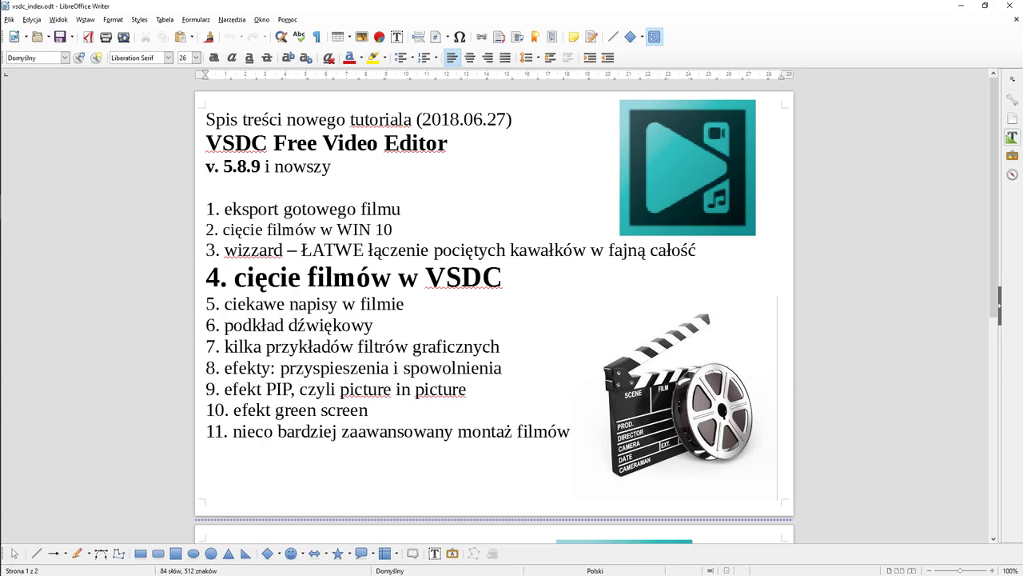